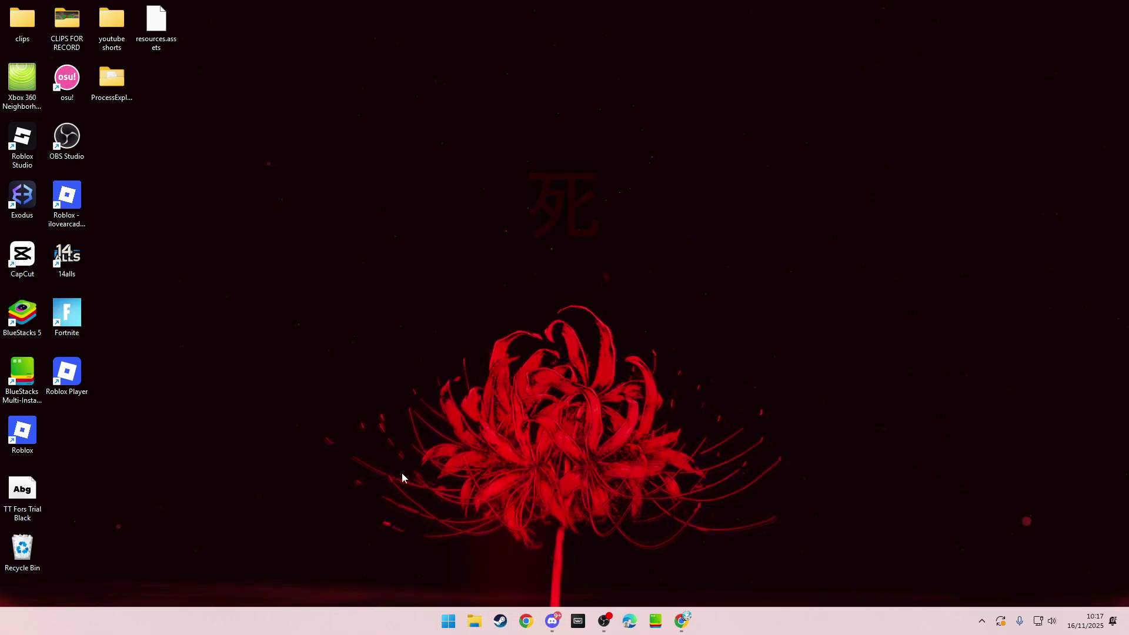
- Open the browser, search for "da fonts" in a new tab and open the DaFont website from the results
left_click(681, 622)
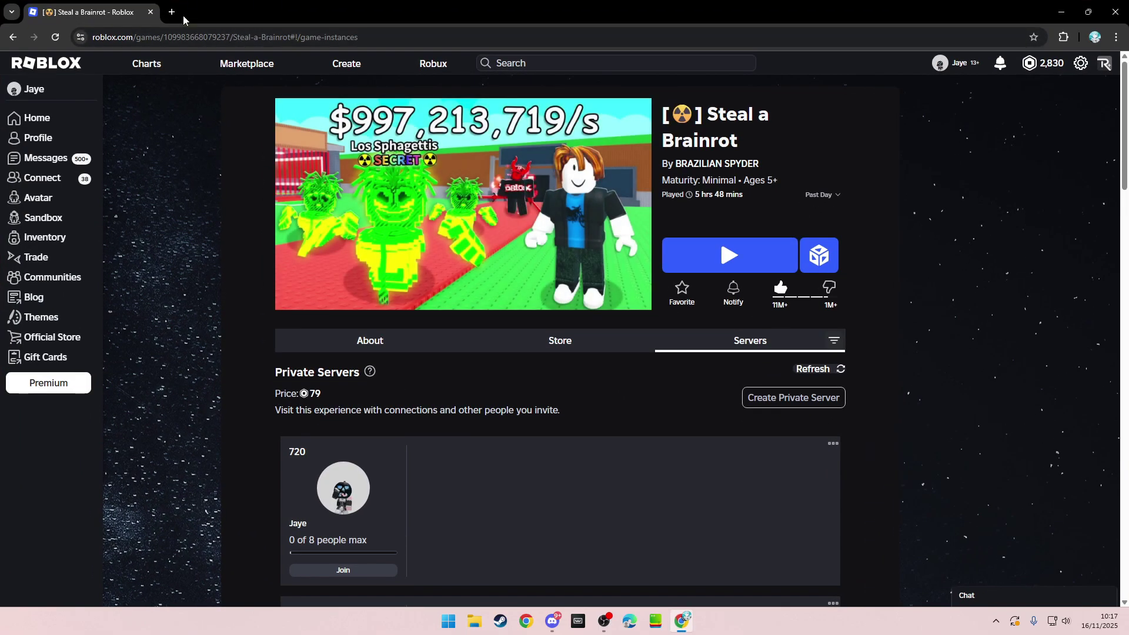
left_click(172, 13)
type("da fonts")
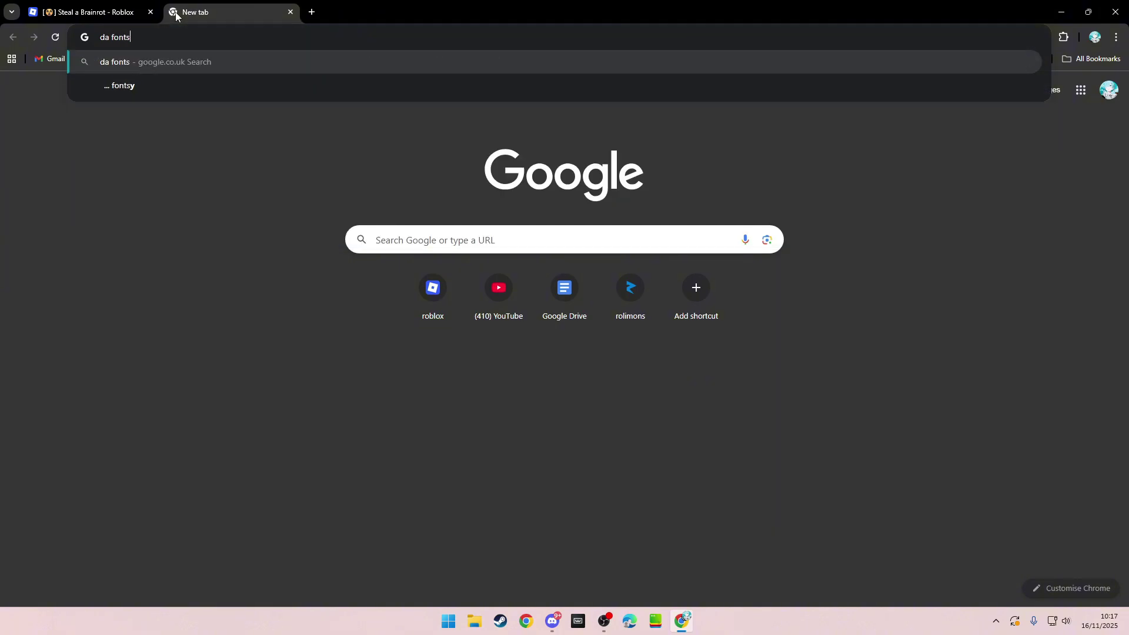
key("Return")
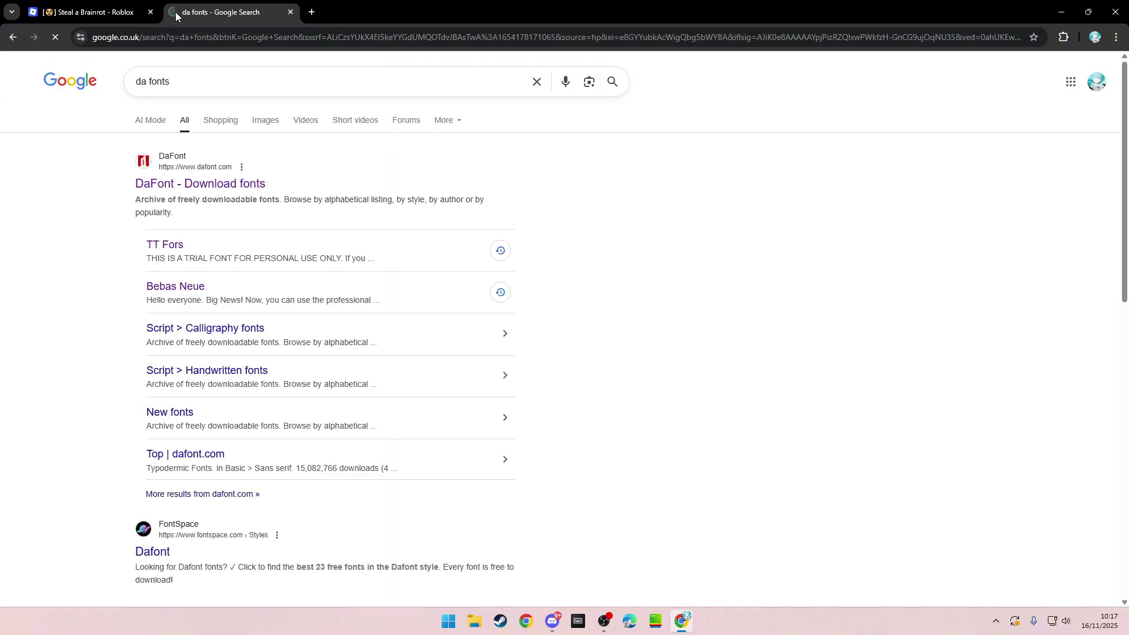
left_click(254, 189)
scroll(600, 370, "down", 6)
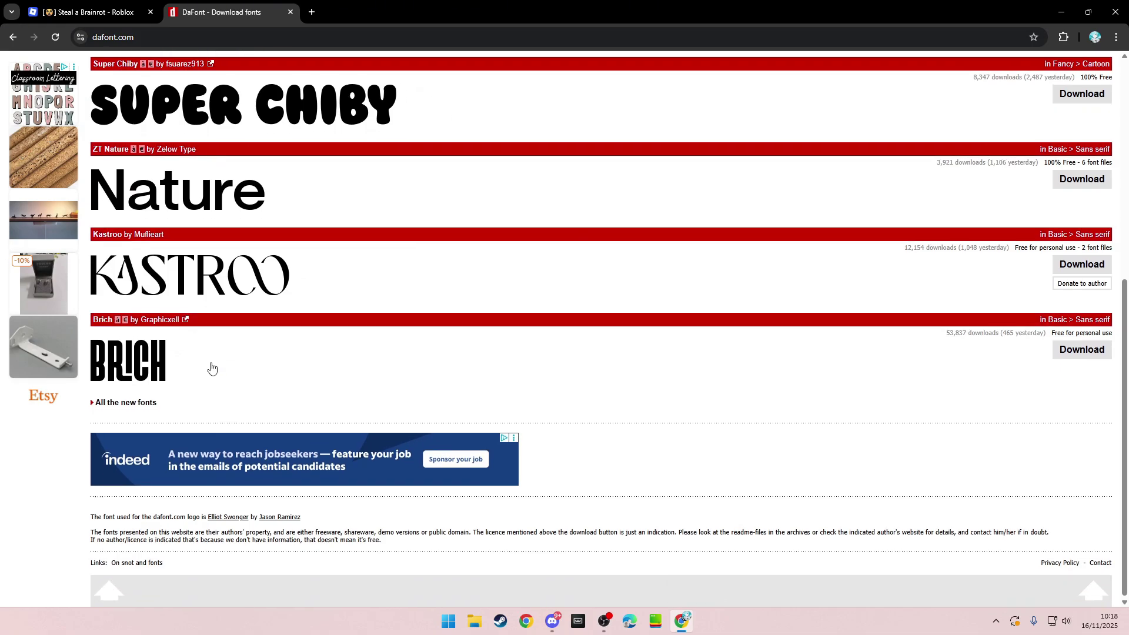
scroll(416, 409, "up", 7)
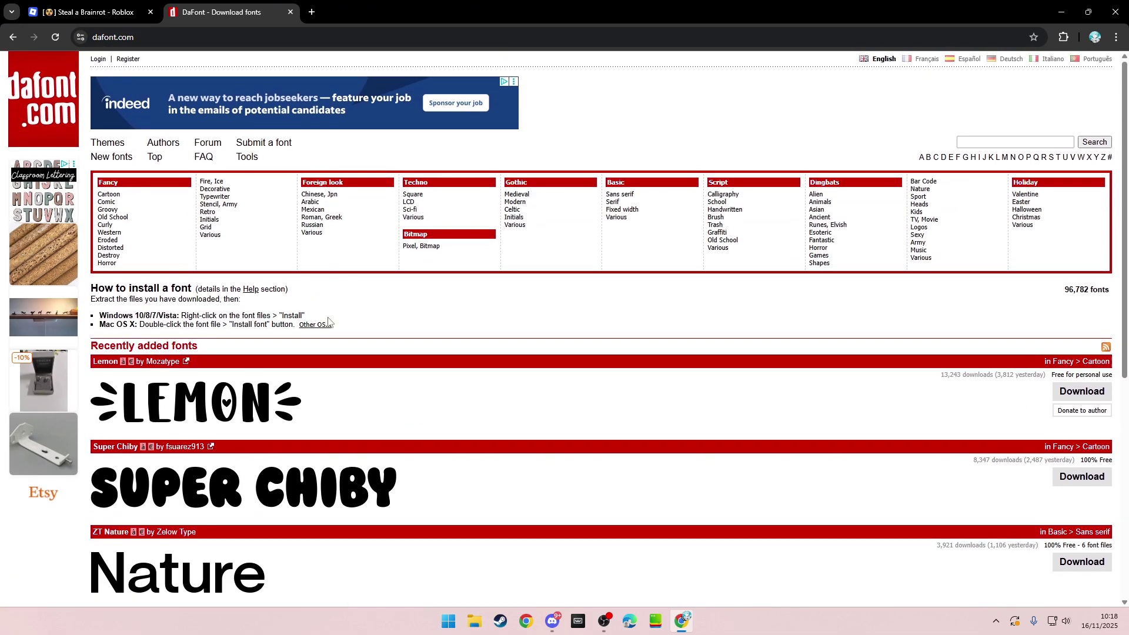
scroll(433, 293, "down", 1)
scroll(341, 305, "up", 1)
- Search DaFont for "TT Fors Trial" and open the TT Fors font page
left_click(1061, 12)
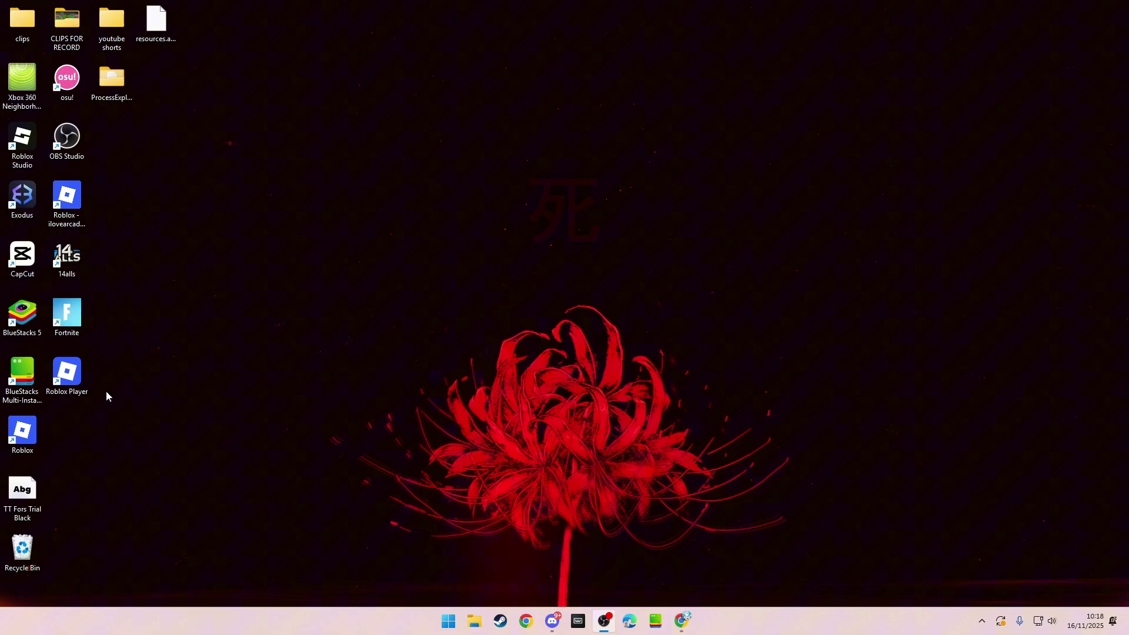
left_click_drag(23, 528, 596, 247)
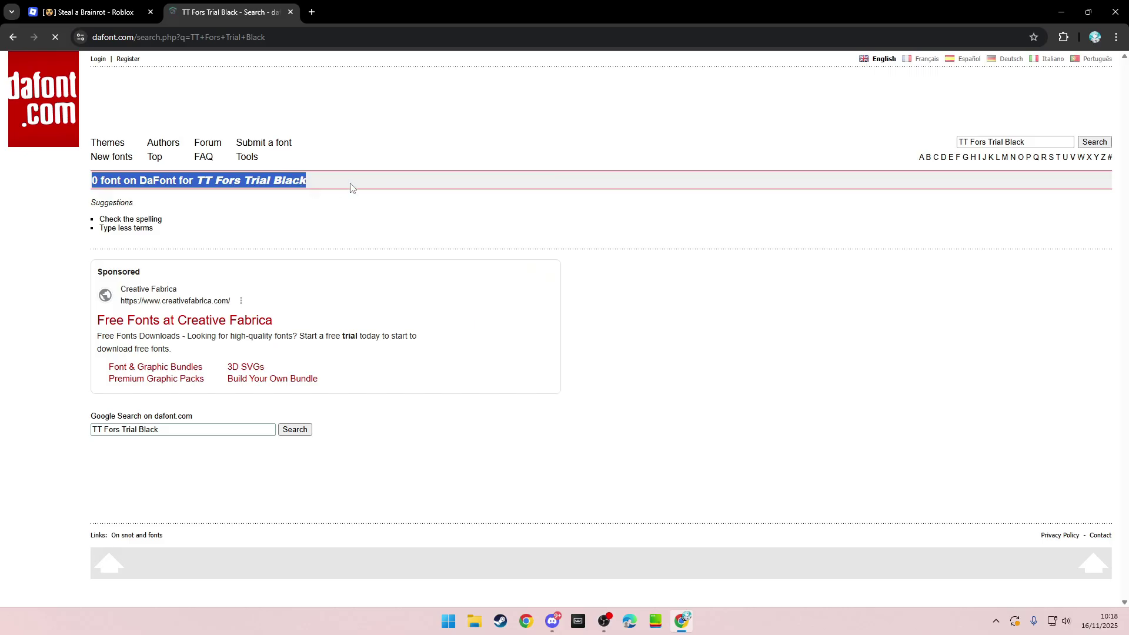
left_click(348, 186)
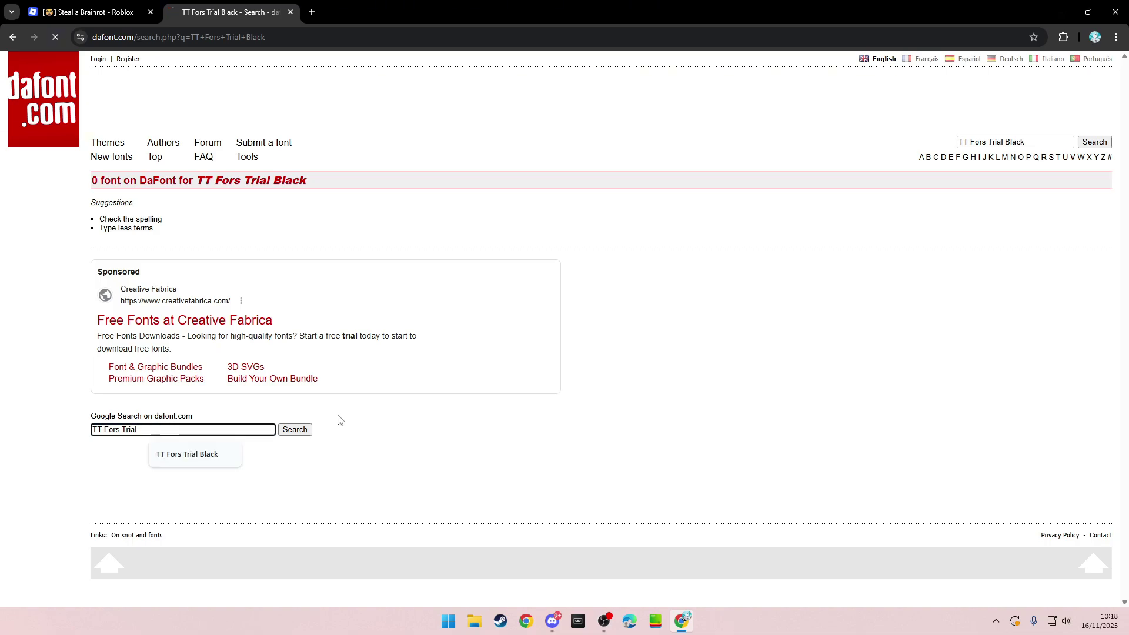
scroll(538, 425, "down", 3)
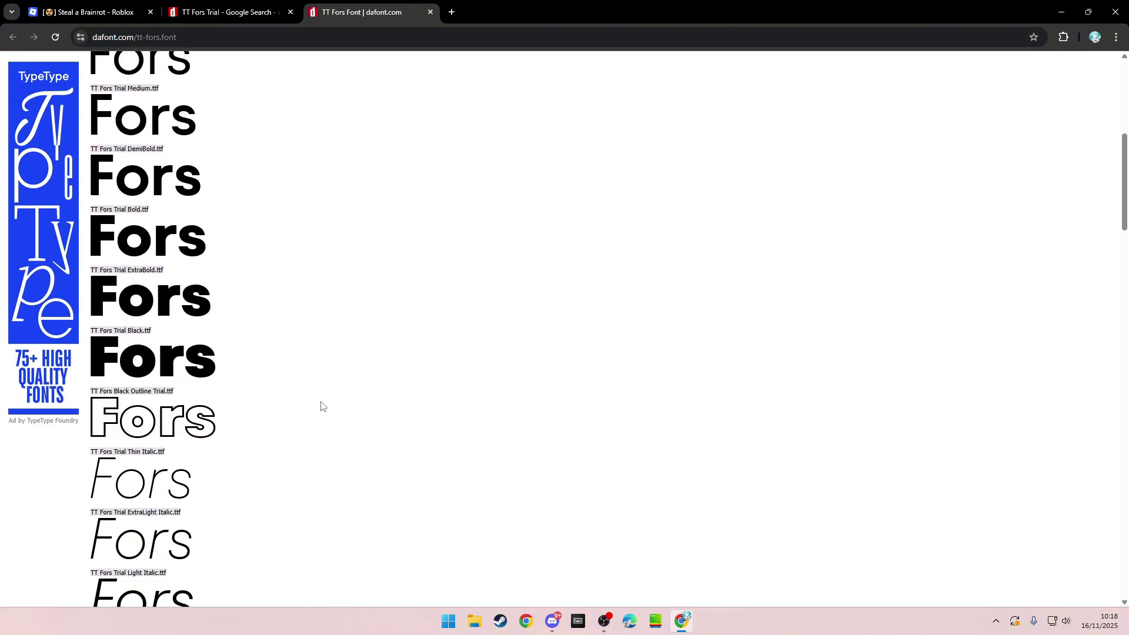
- Download the TT Fors font archive, open it and minimize the browser
scroll(335, 415, "up", 15)
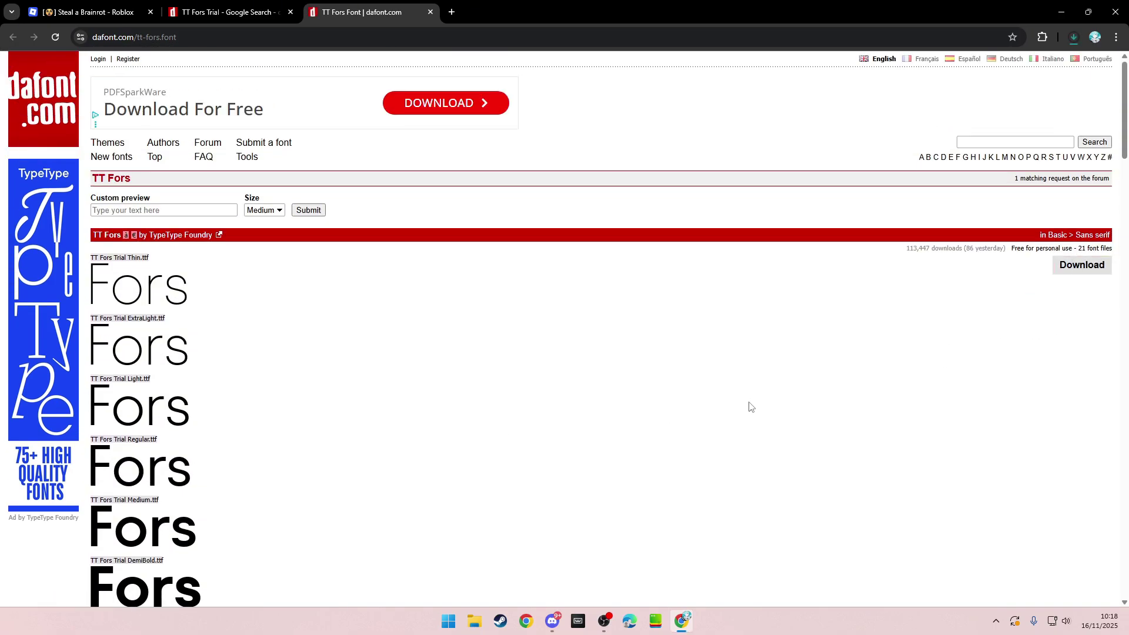
double_click(1048, 12)
left_click(1051, 20)
left_click_drag(573, 162, 596, 107)
scroll(547, 288, "down", 4)
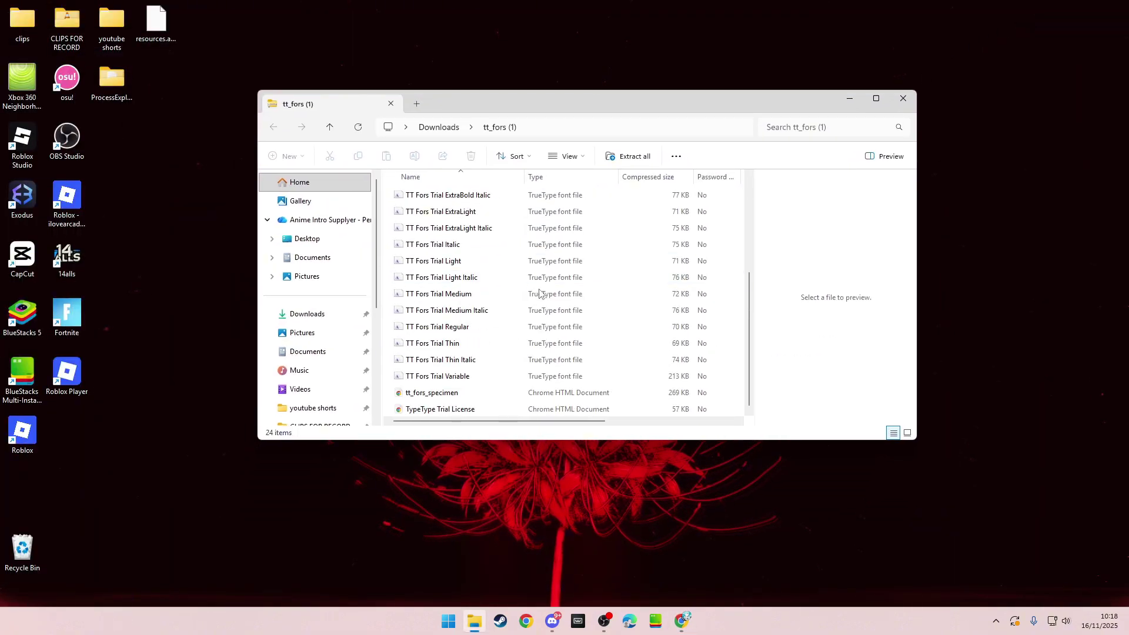
scroll(509, 341, "up", 4)
scroll(500, 344, "down", 4)
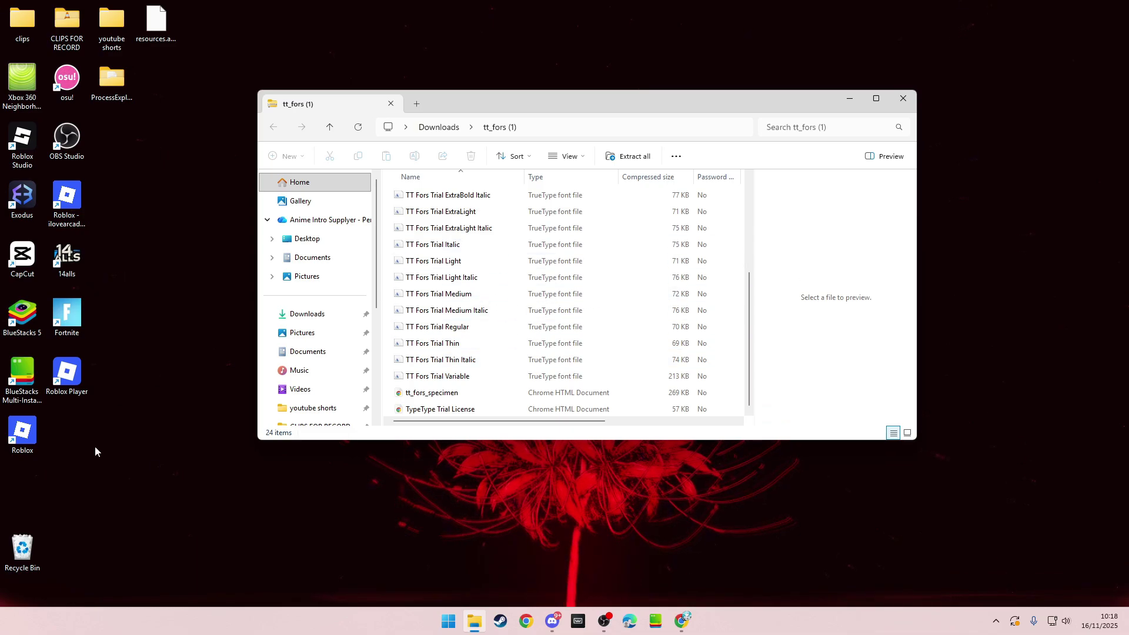
- Preview the TT Fors Trial Bold font file from the archive and close the preview
left_click_drag(563, 100, 648, 86)
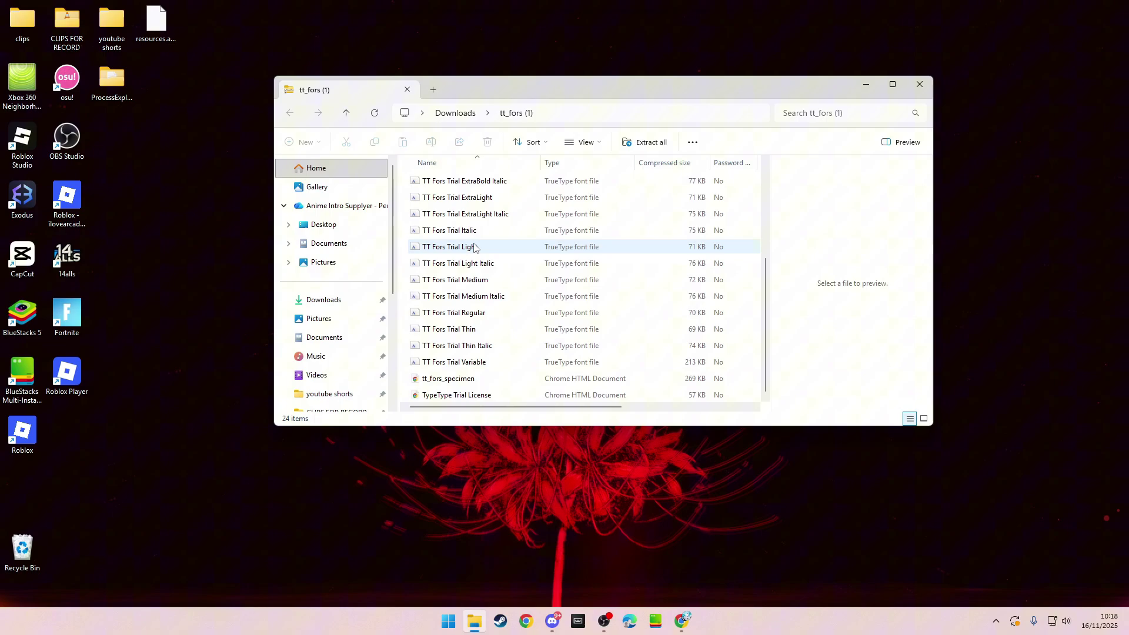
scroll(493, 360, "up", 2)
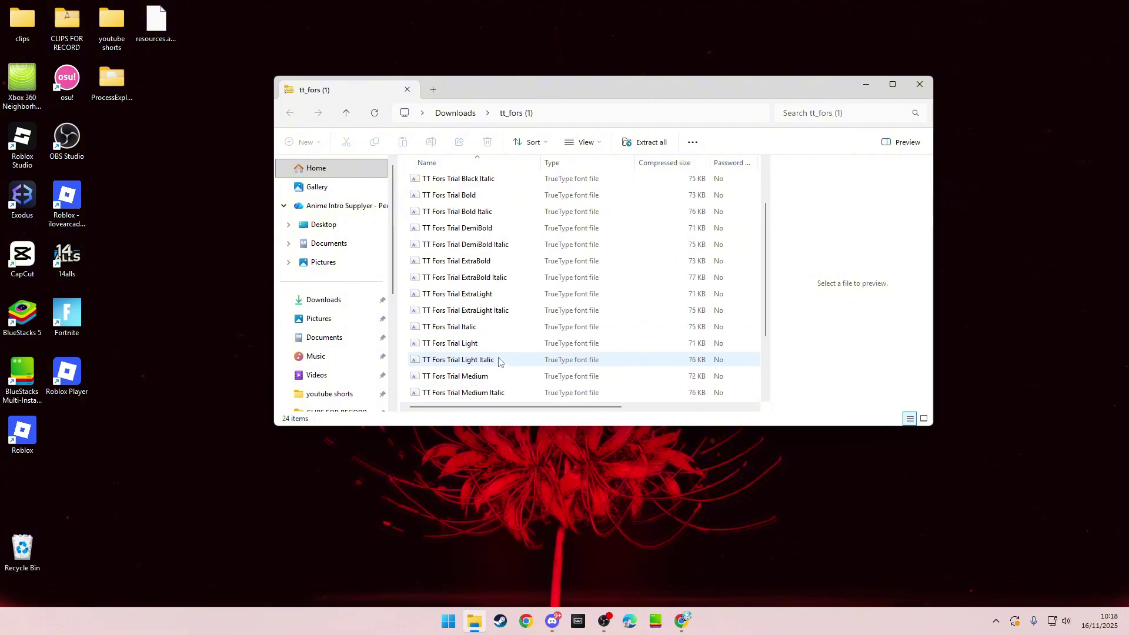
scroll(502, 219, "up", 2)
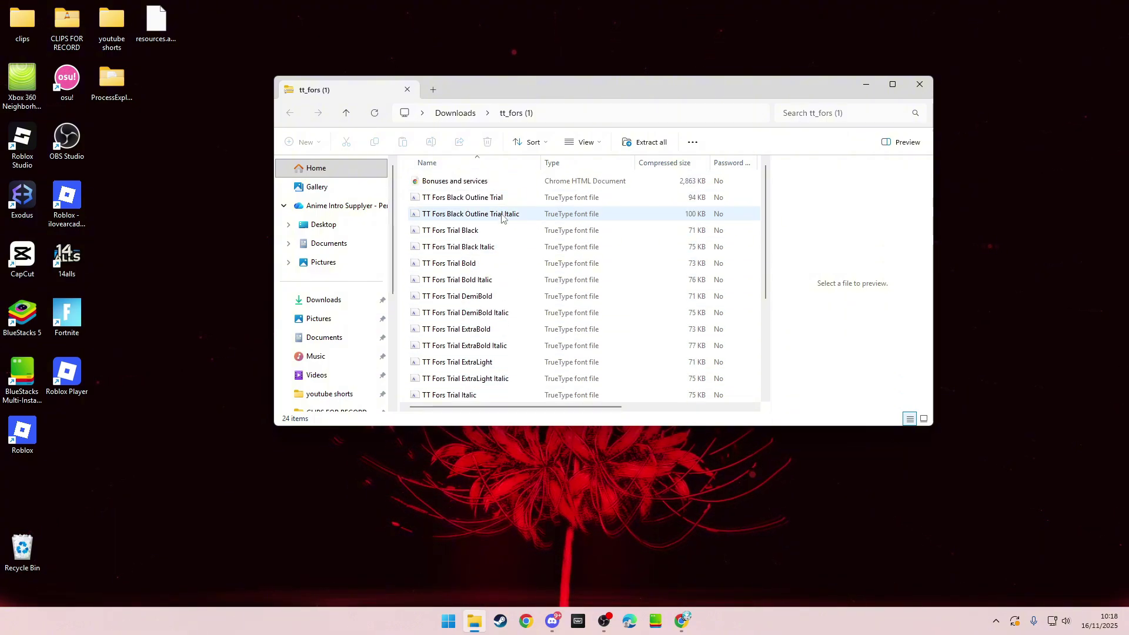
double_click(467, 264)
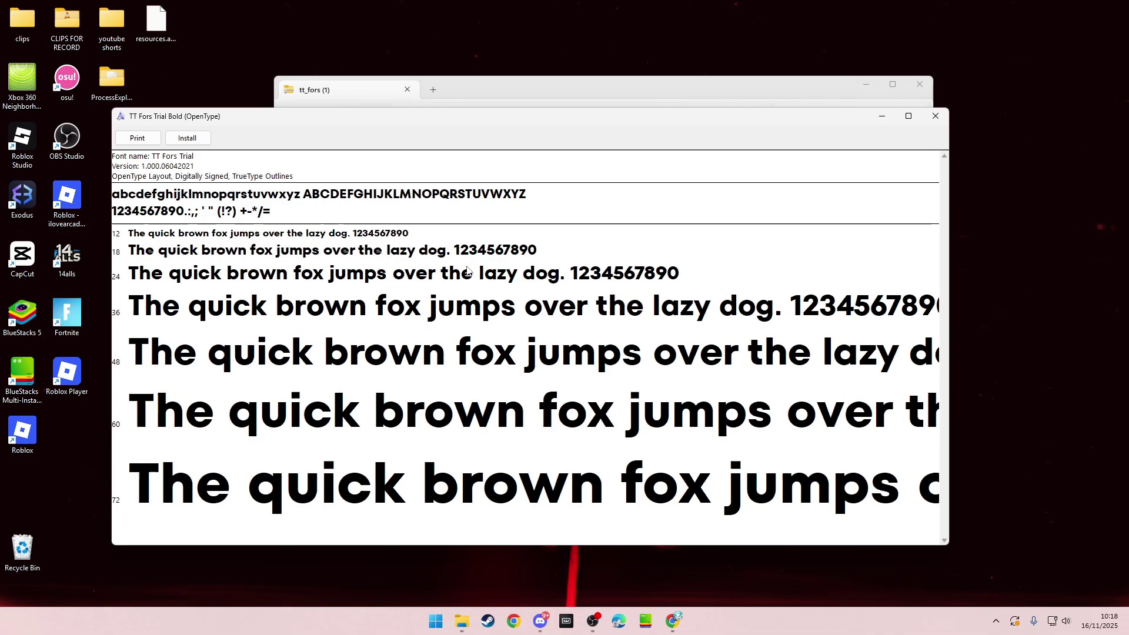
left_click(936, 117)
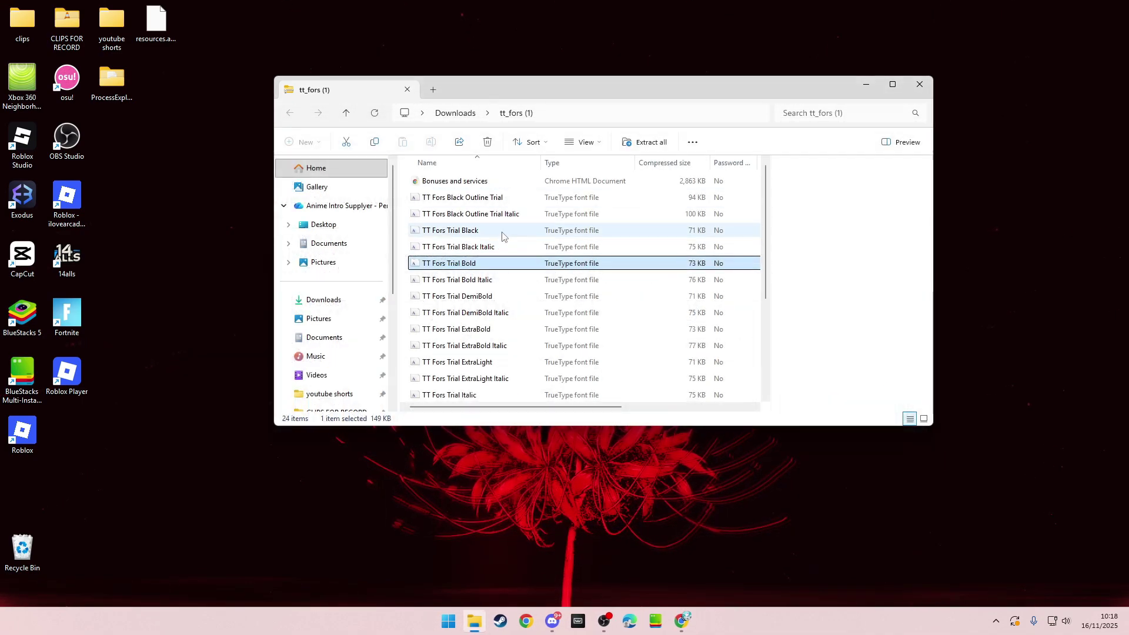
- Preview the TT Fors Trial Black font file from the archive and close the preview
double_click(501, 231)
left_click_drag(580, 131, 569, 47)
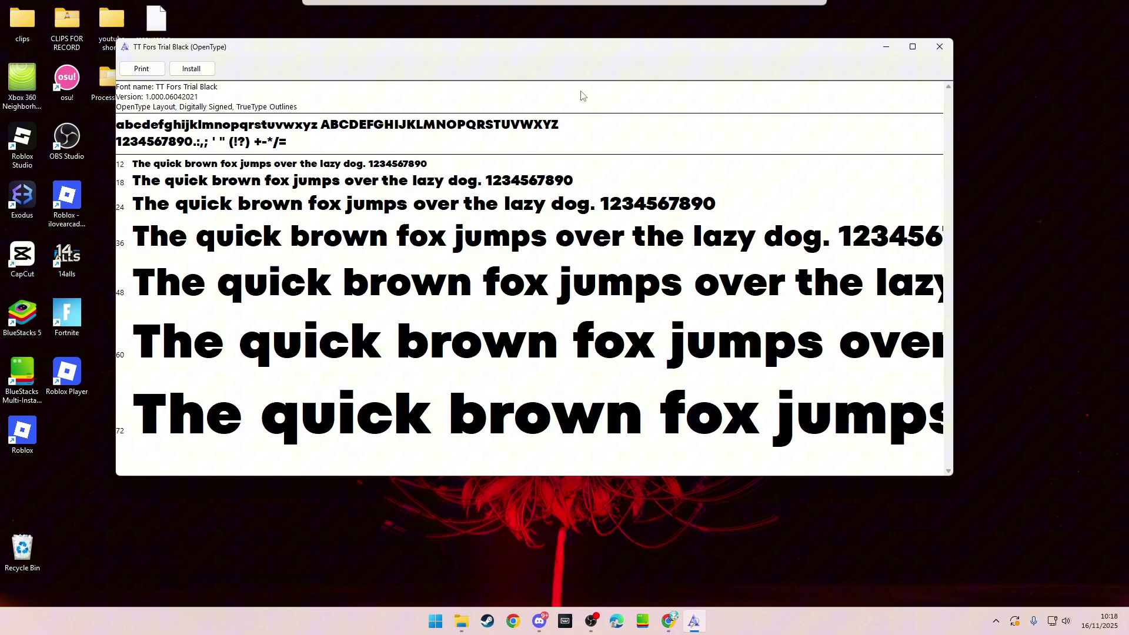
left_click_drag(733, 57, 691, 154)
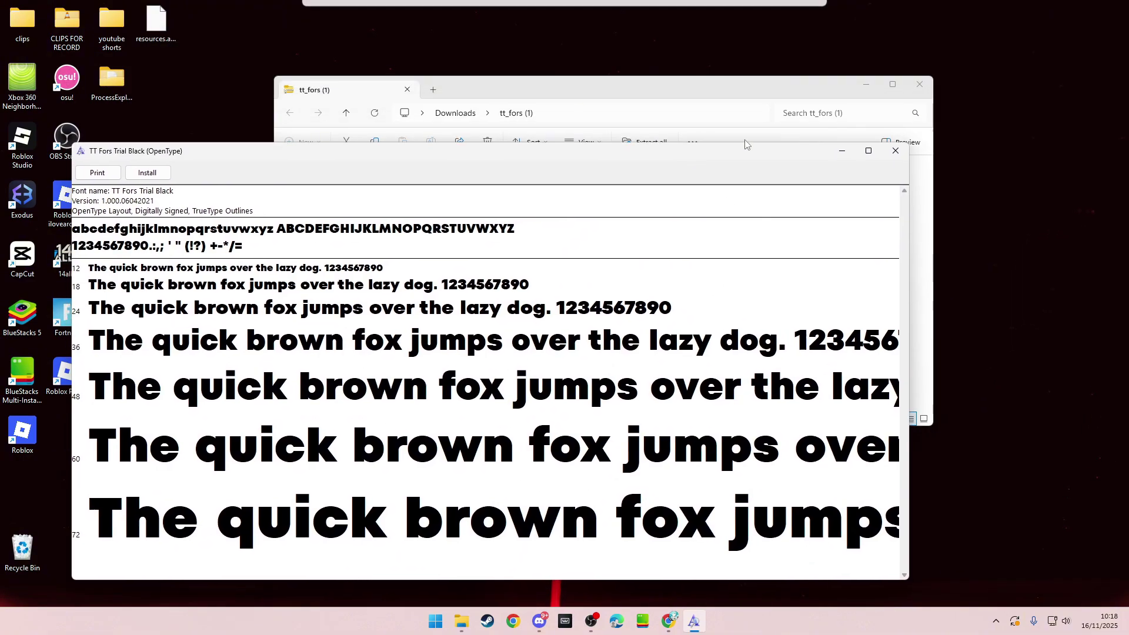
left_click(897, 143)
- Preview the TT Fors Trial ExtraBold Italic font file from the archive and close the preview
left_click_drag(644, 83, 615, 132)
left_click(445, 246)
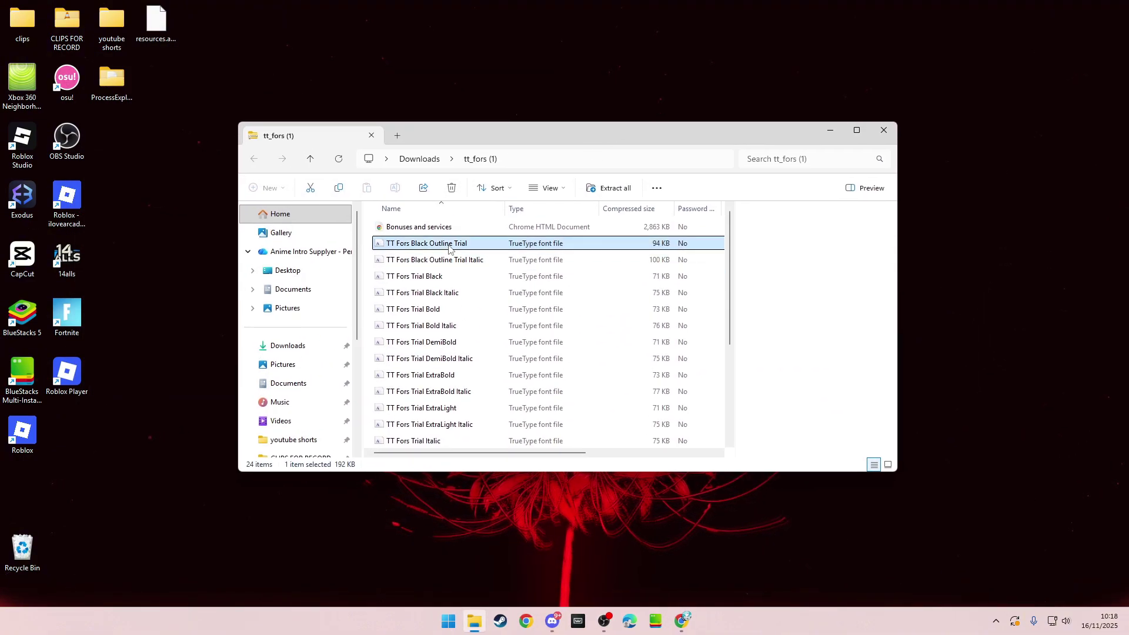
left_click(447, 261)
left_click(457, 336)
double_click(469, 391)
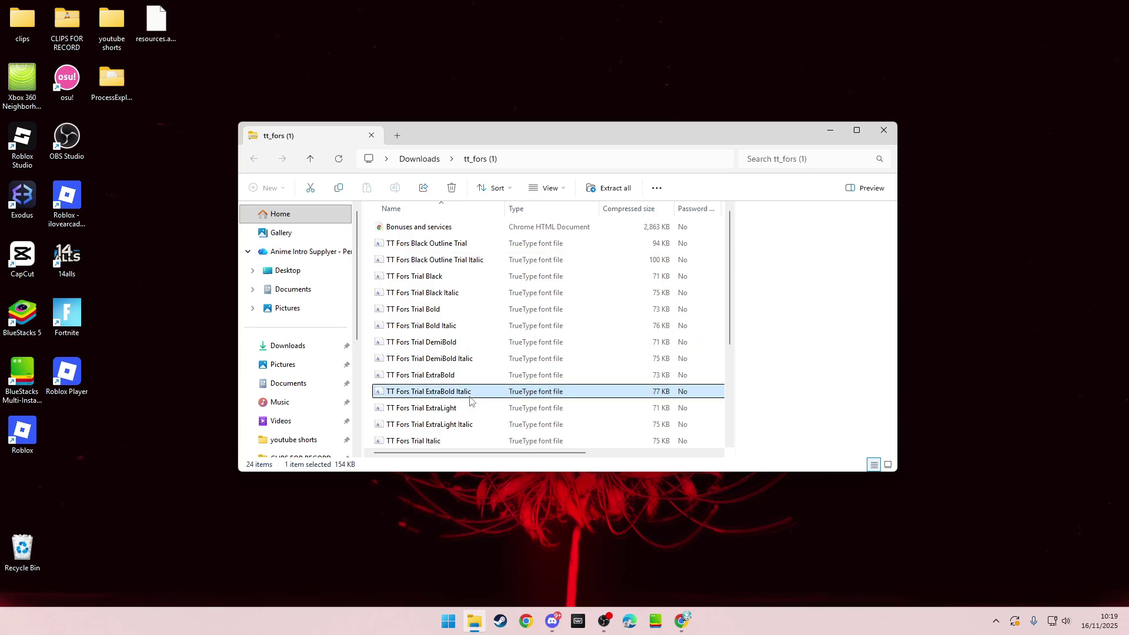
left_click(964, 151)
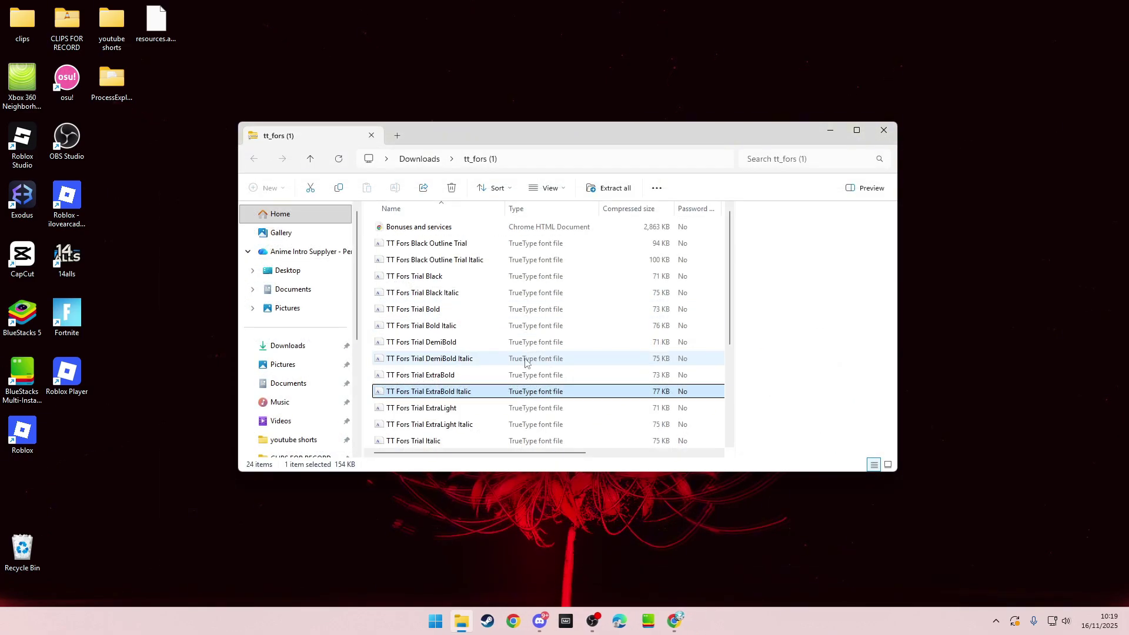
- Copy TT Fors Trial ExtraBold Italic to the desktop, close the archive and move both font files to the middle of the desktop
left_click(562, 118)
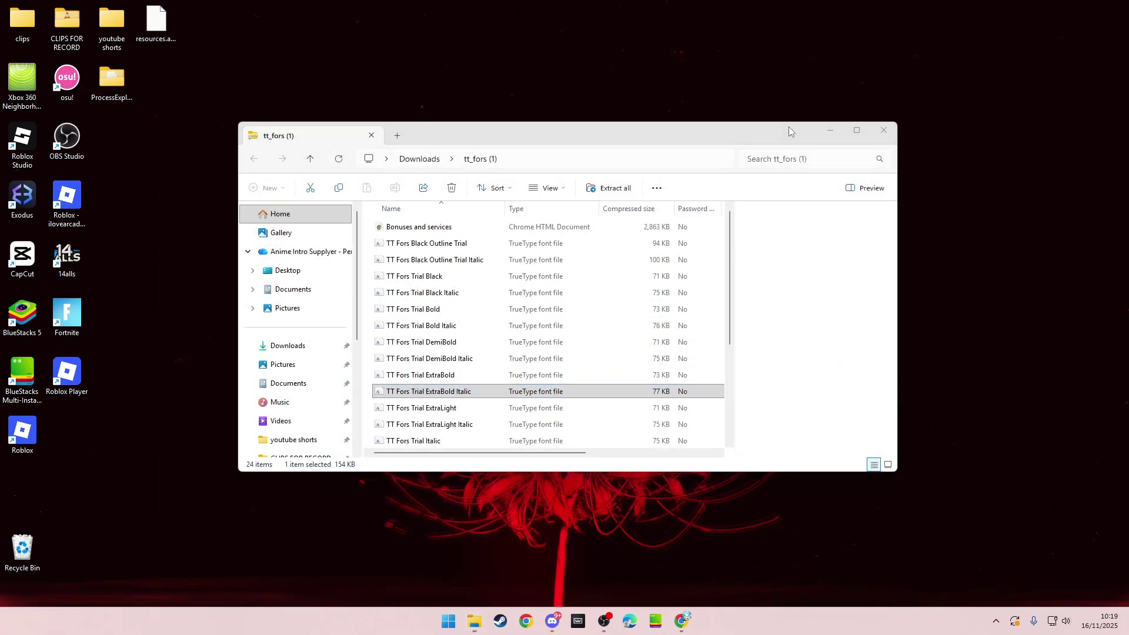
left_click(887, 133)
left_click_drag(23, 503, 667, 365)
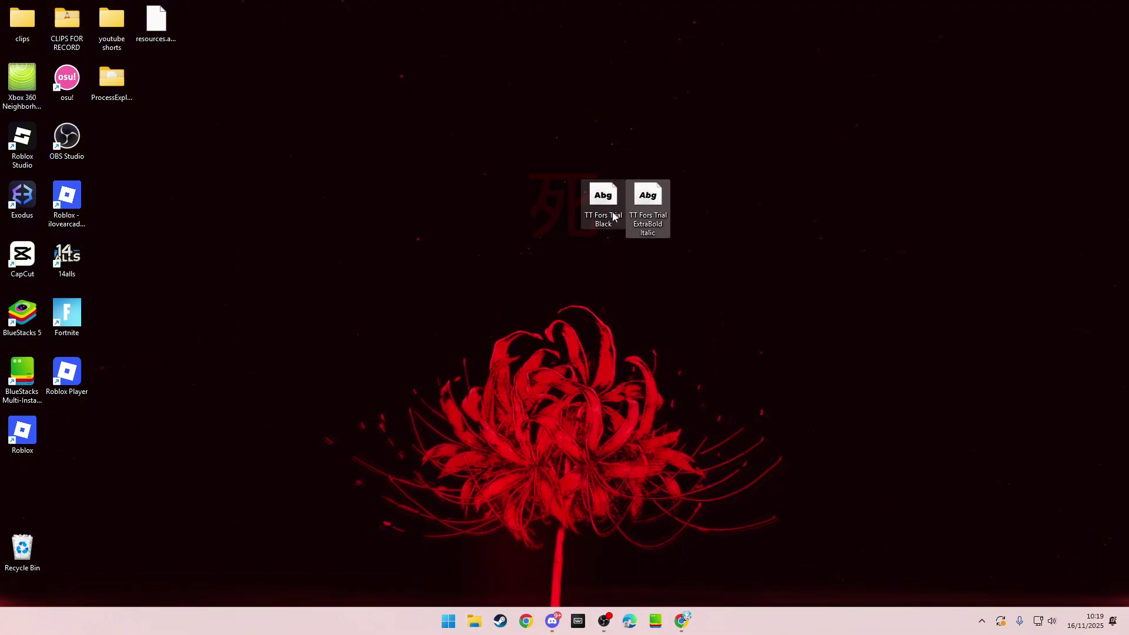
left_click_drag(611, 213, 548, 269)
left_click(558, 312)
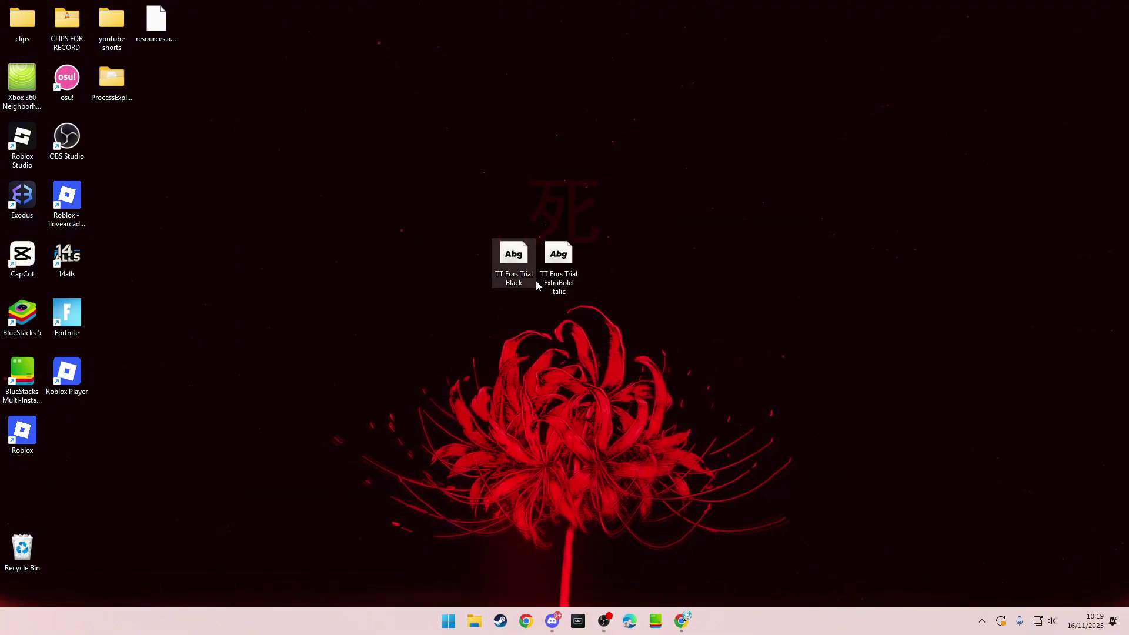
- Switch back to the browser, close the two font-related pages and open a blank tab
left_click(682, 619)
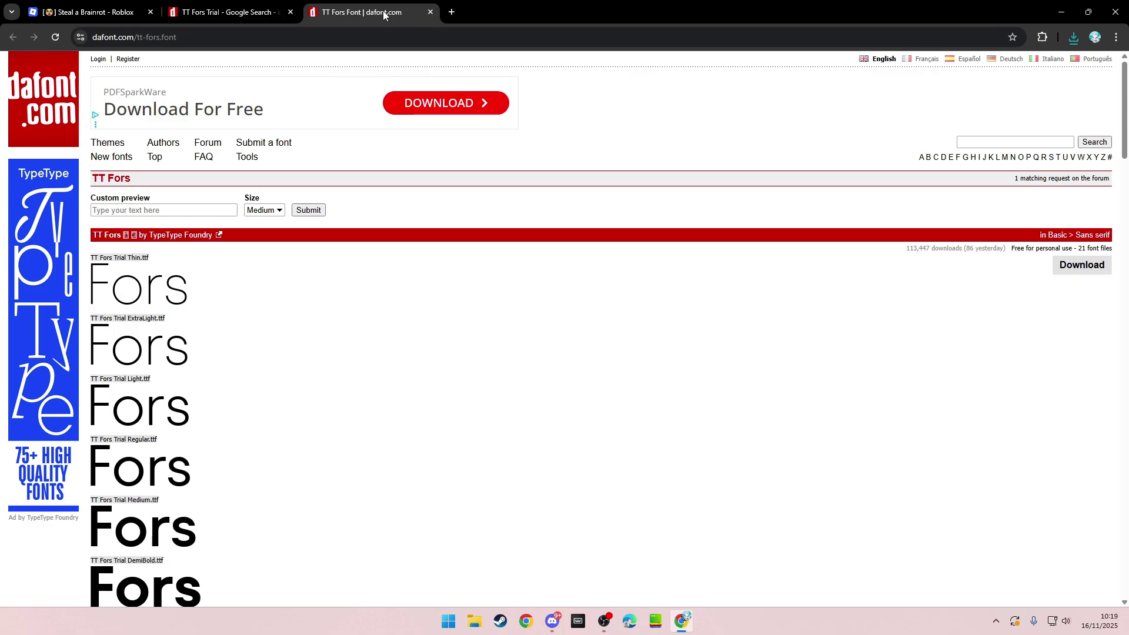
left_click(431, 12)
left_click(316, 12)
left_click(291, 12)
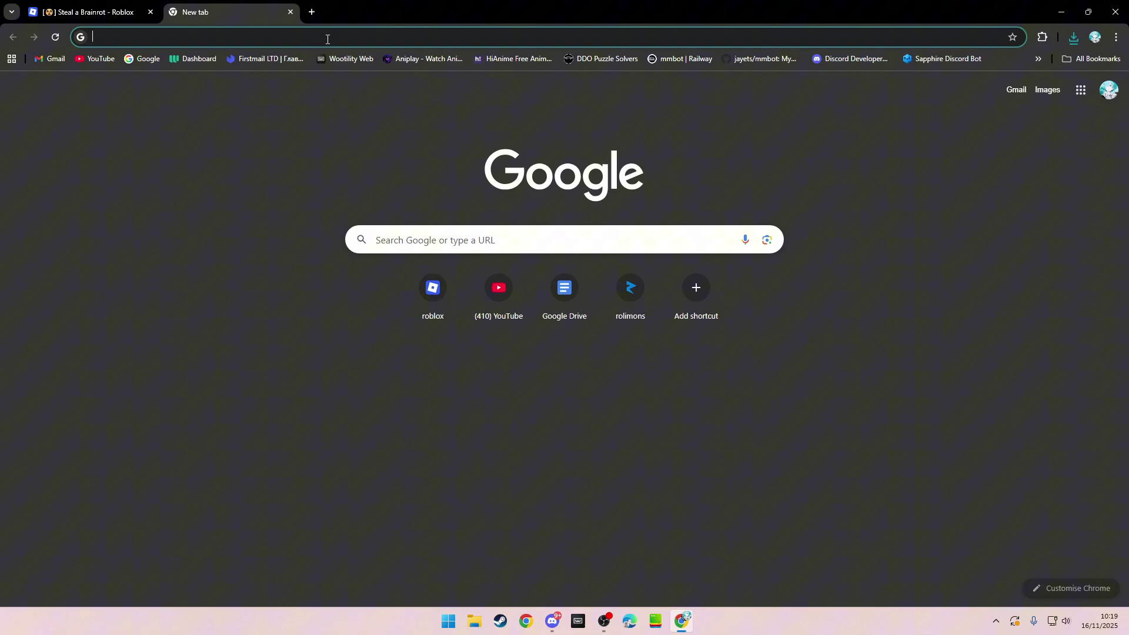
- Search the web for "bloxstrap"
type("blolx")
key("BackSpace")
key("BackSpace")
type("xstra")
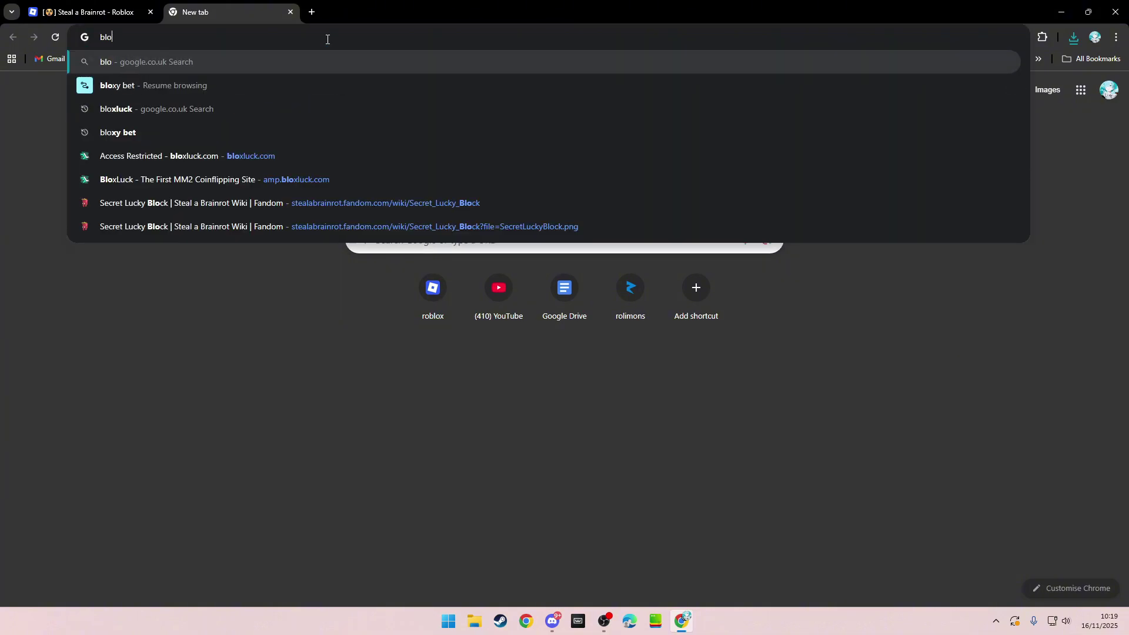
type("p")
key("Return")
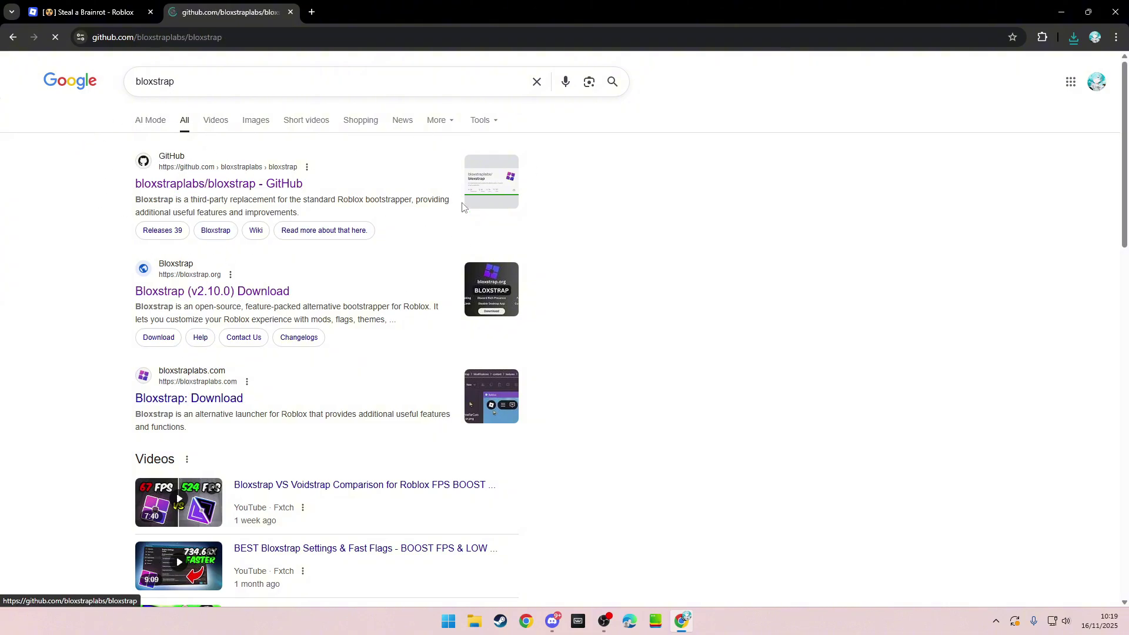
- Open the bloxstraplabs/bloxstrap GitHub repository and go to the downloadable assets on its Releases page
scroll(177, 302, "down", 2)
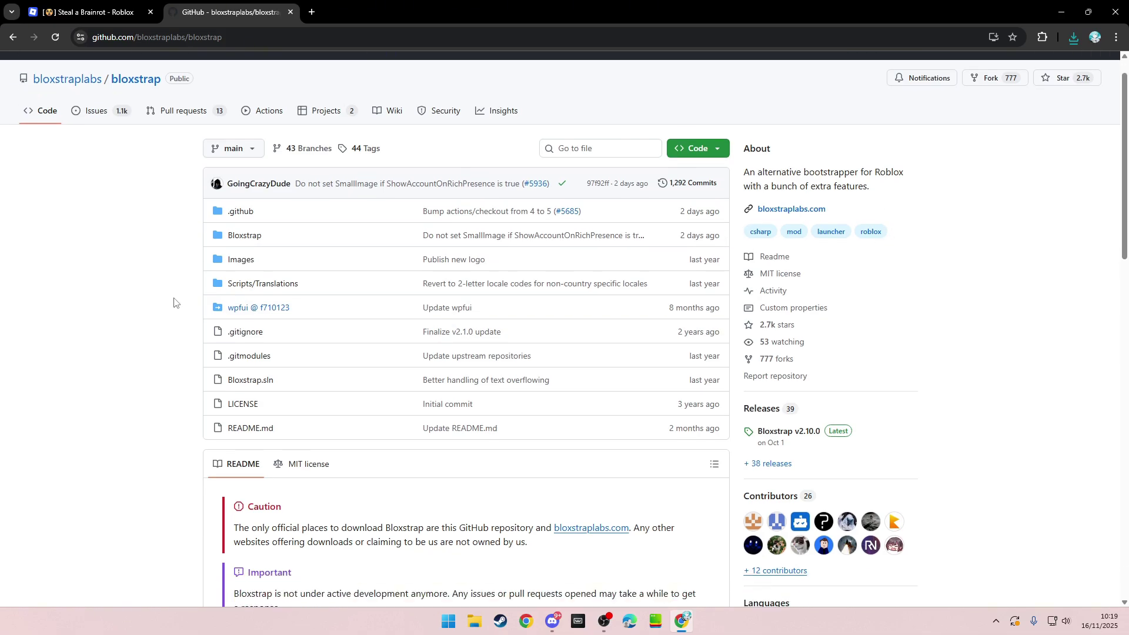
scroll(157, 295, "up", 2)
scroll(627, 313, "down", 4)
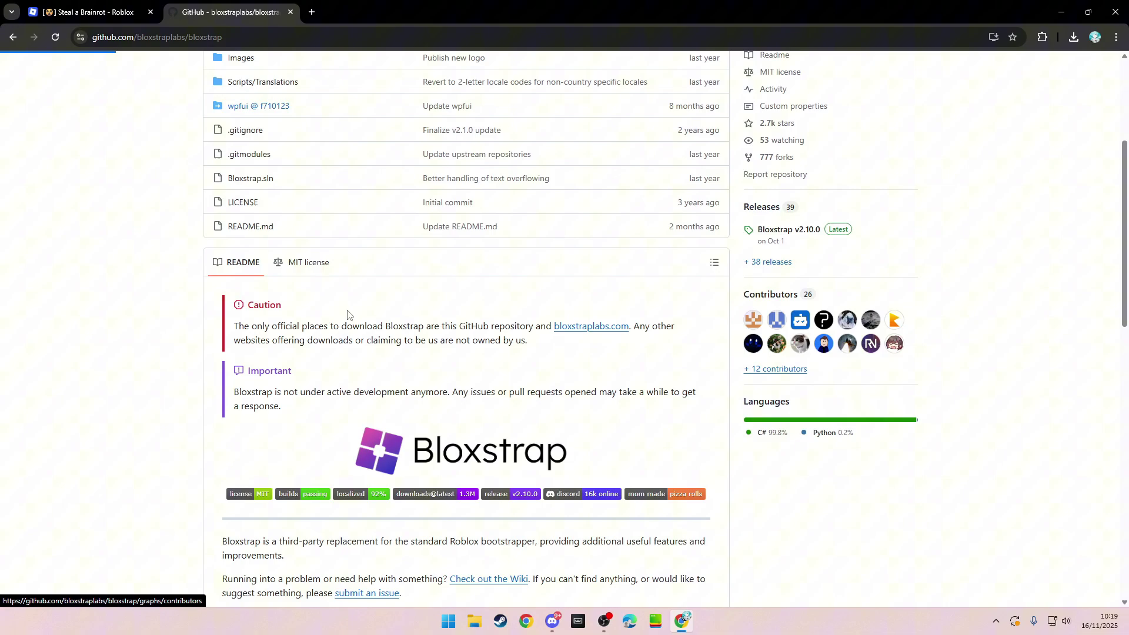
scroll(551, 262, "down", 7)
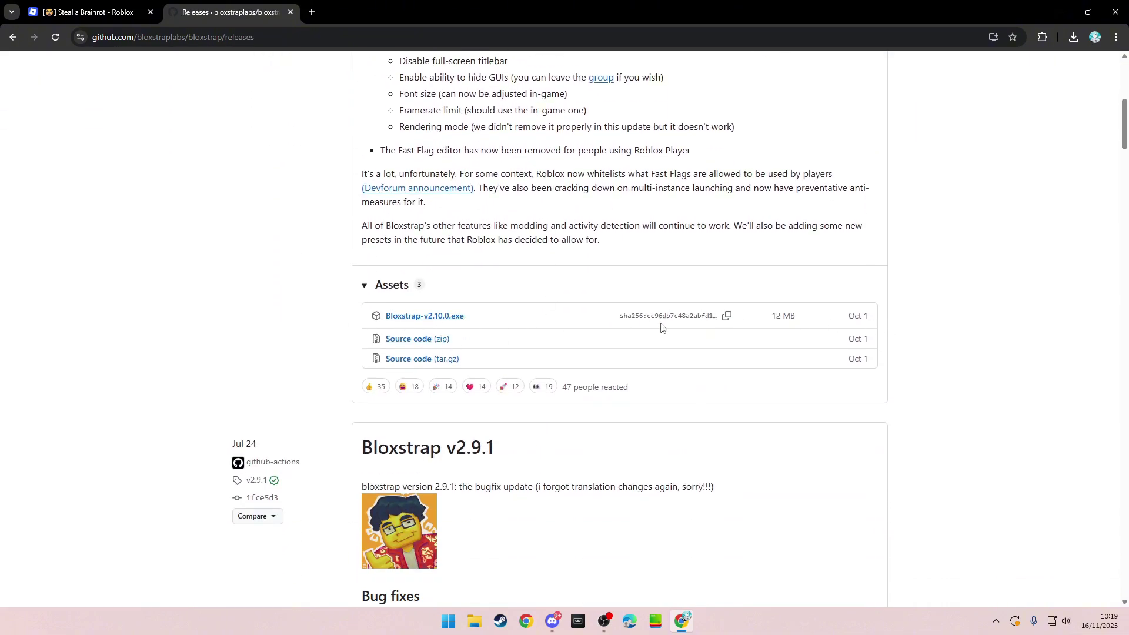
- Download Bloxstrap-v2.10.0.exe, run it and minimize the browser behind the Bloxstrap launcher
left_click(405, 317)
scroll(759, 367, "up", 7)
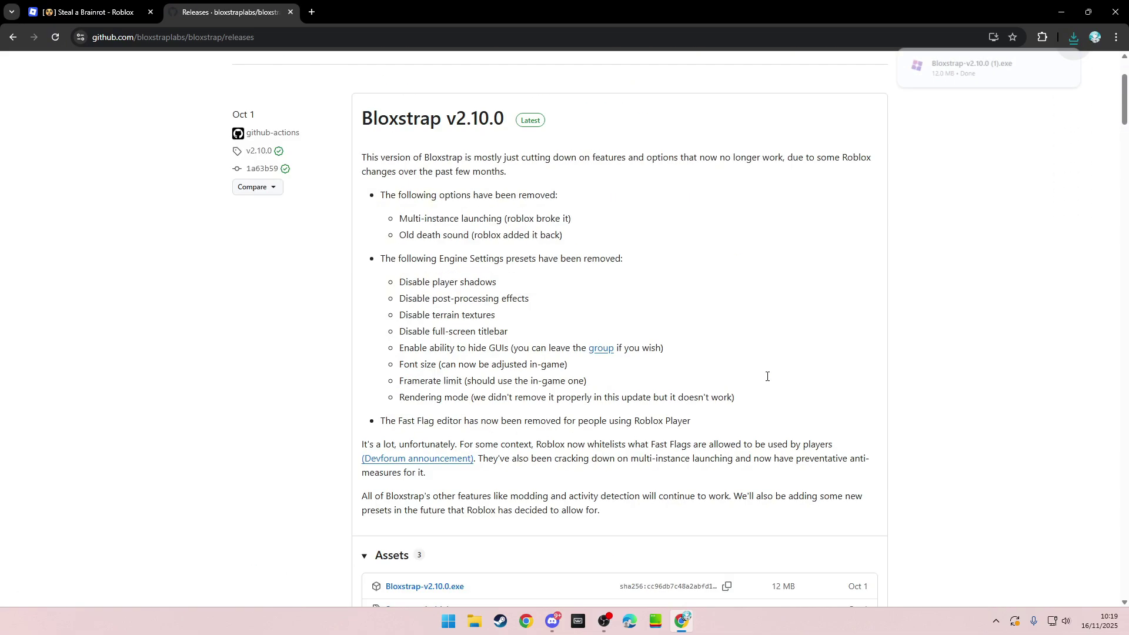
left_click(986, 79)
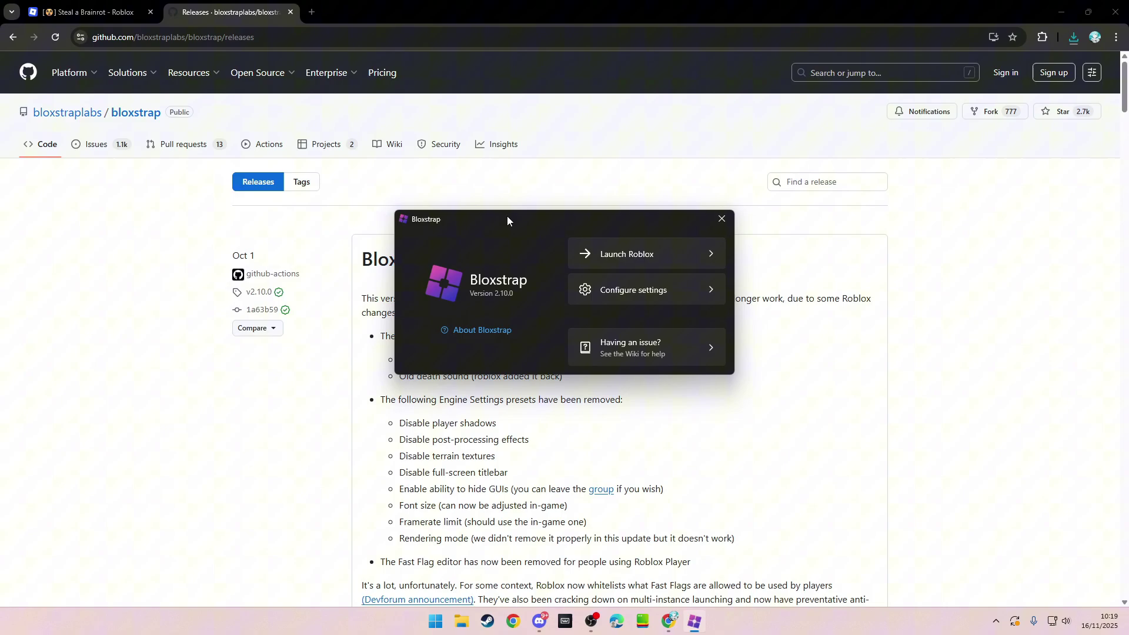
left_click_drag(507, 217, 494, 228)
left_click(1071, 11)
left_click(1072, 14)
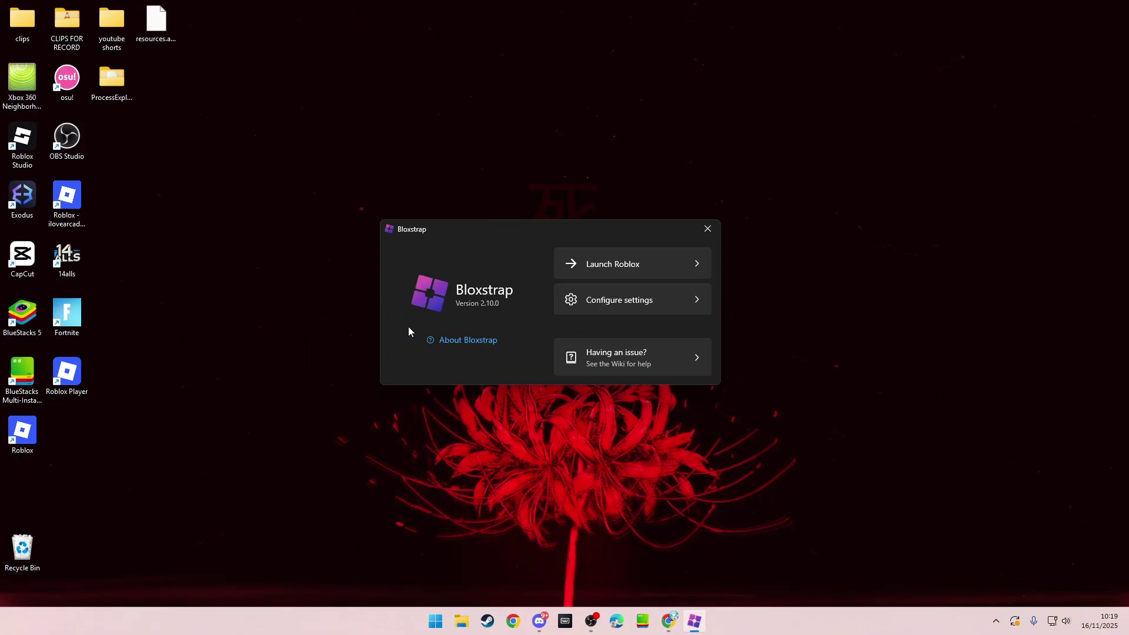
- Open Bloxstrap's configuration settings and look over the Integrations page
left_click_drag(515, 240, 509, 257)
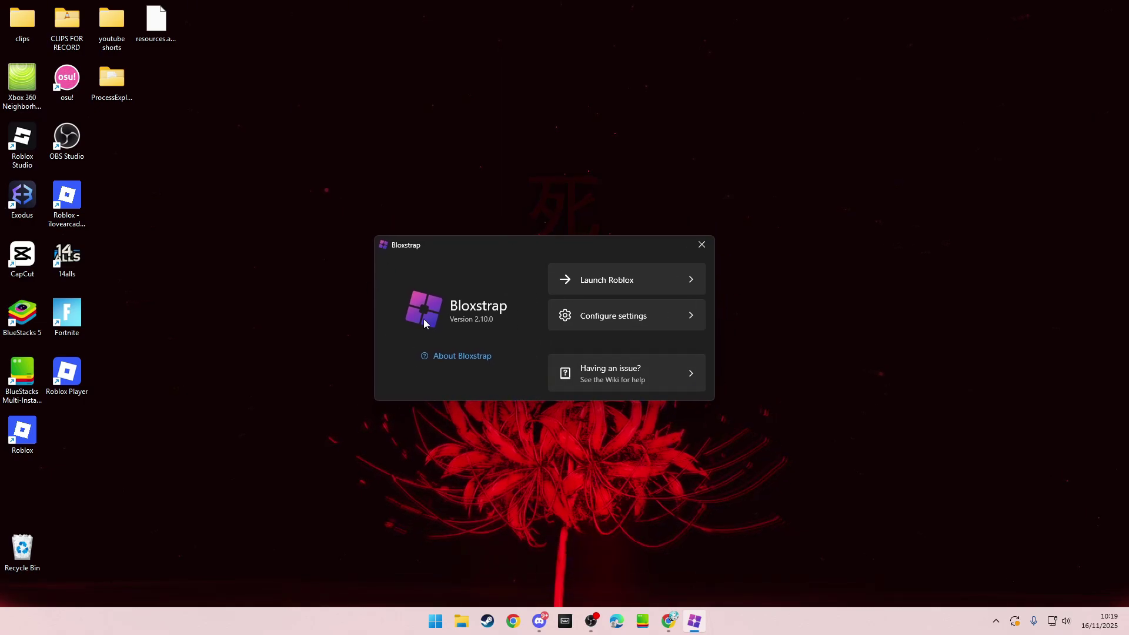
left_click(609, 316)
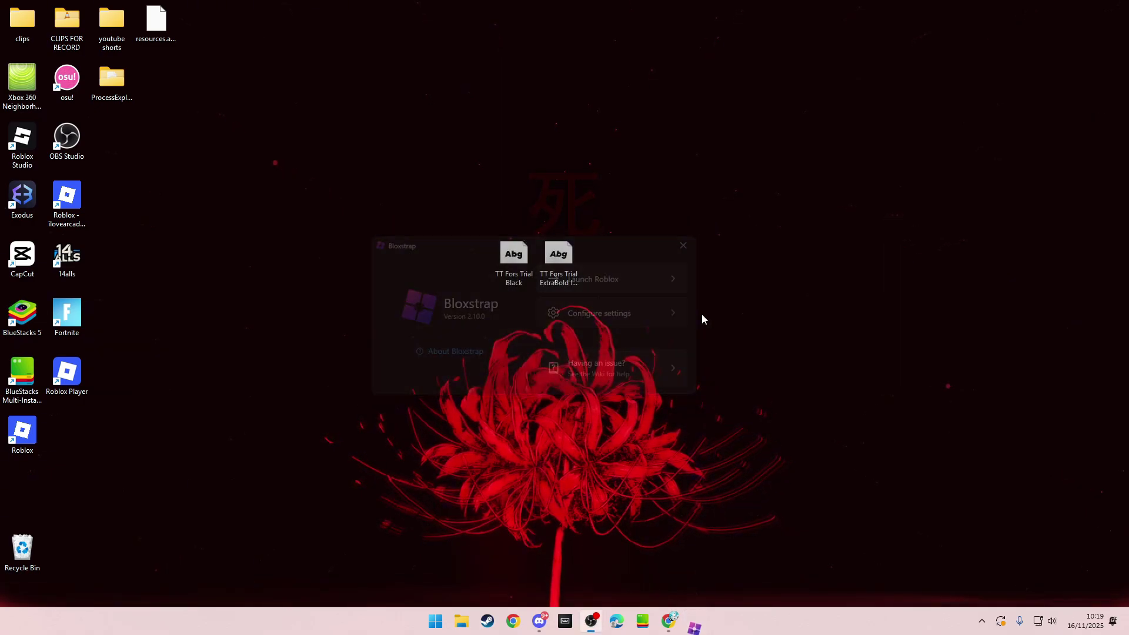
left_click_drag(623, 163, 594, 145)
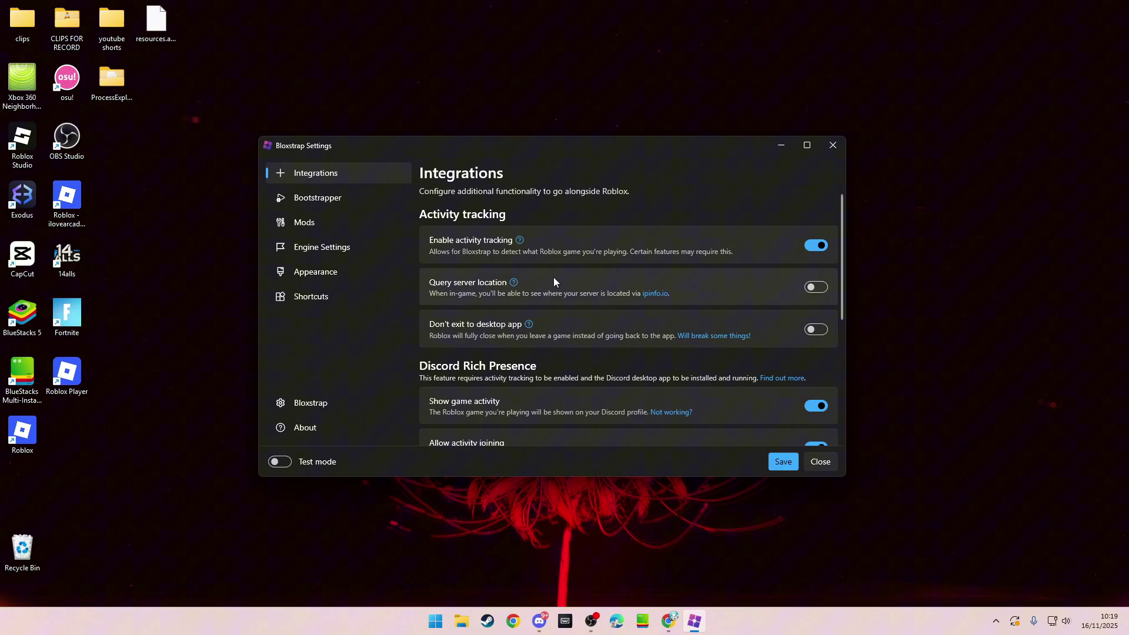
left_click(357, 197)
left_click(353, 173)
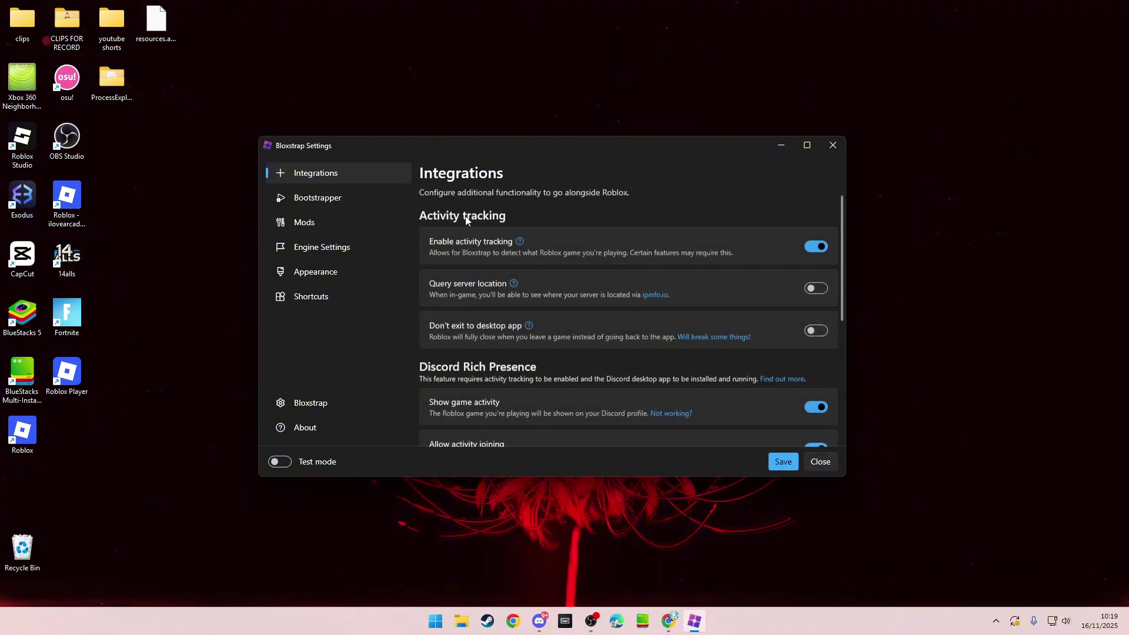
scroll(609, 284, "down", 3)
scroll(609, 280, "up", 3)
mouse_move(498, 147)
left_mouse_down()
mouse_move(506, 154)
mouse_move(495, 153)
left_mouse_up()
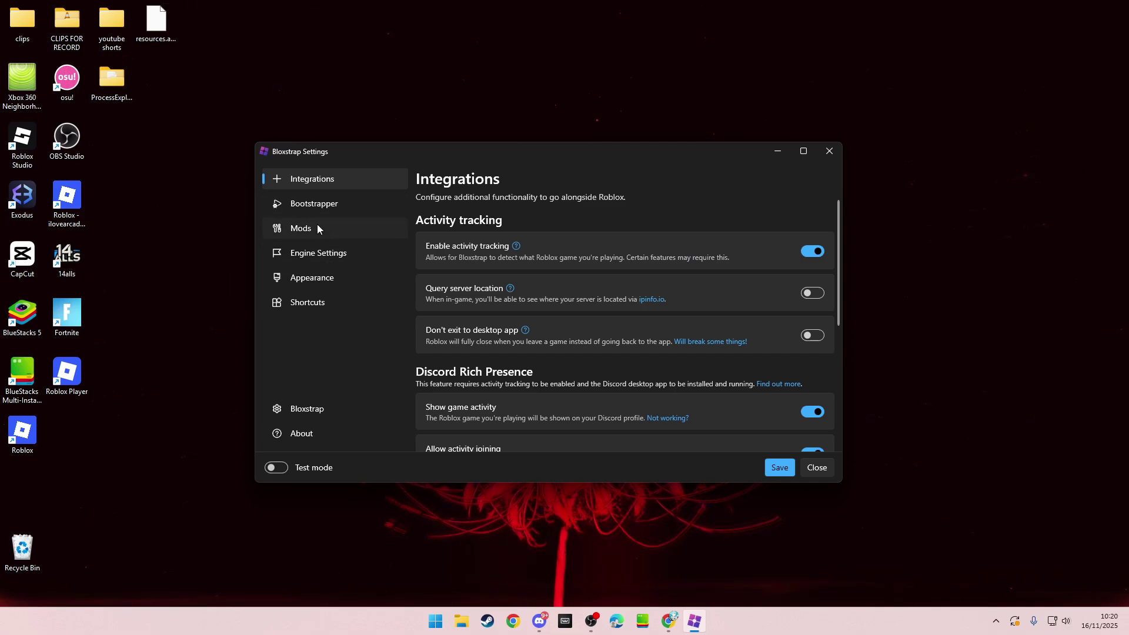
- Remove the currently applied custom font in the Mods settings
left_click(318, 229)
scroll(633, 377, "down", 3)
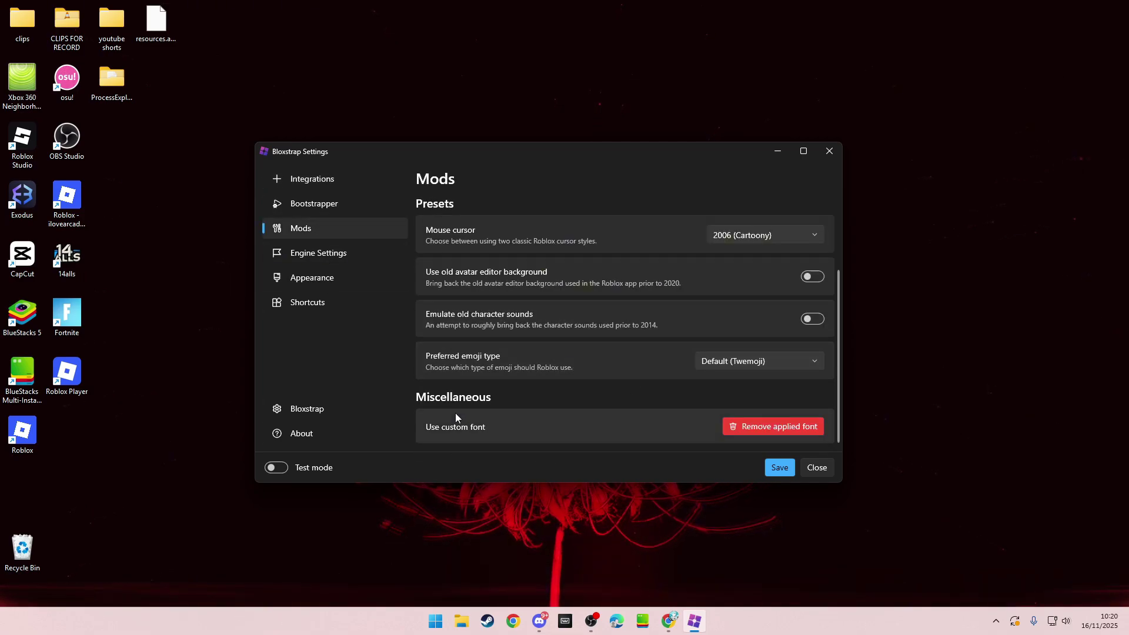
left_click(766, 429)
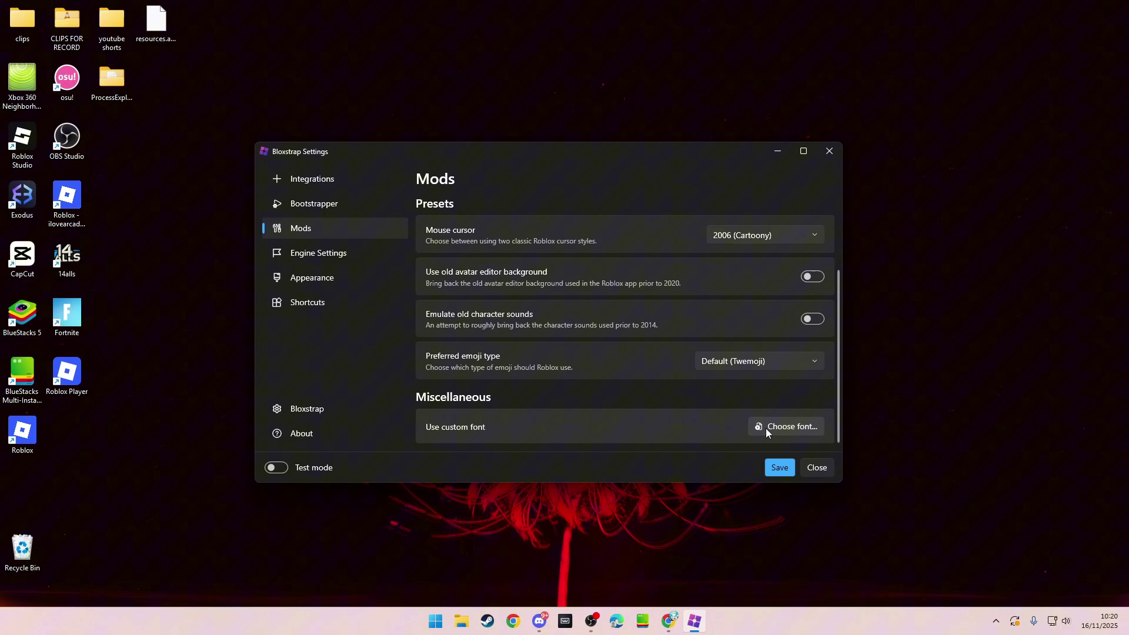
- Choose TT Fors Trial ExtraBold Italic from the Desktop folder as the custom font
left_click(790, 427)
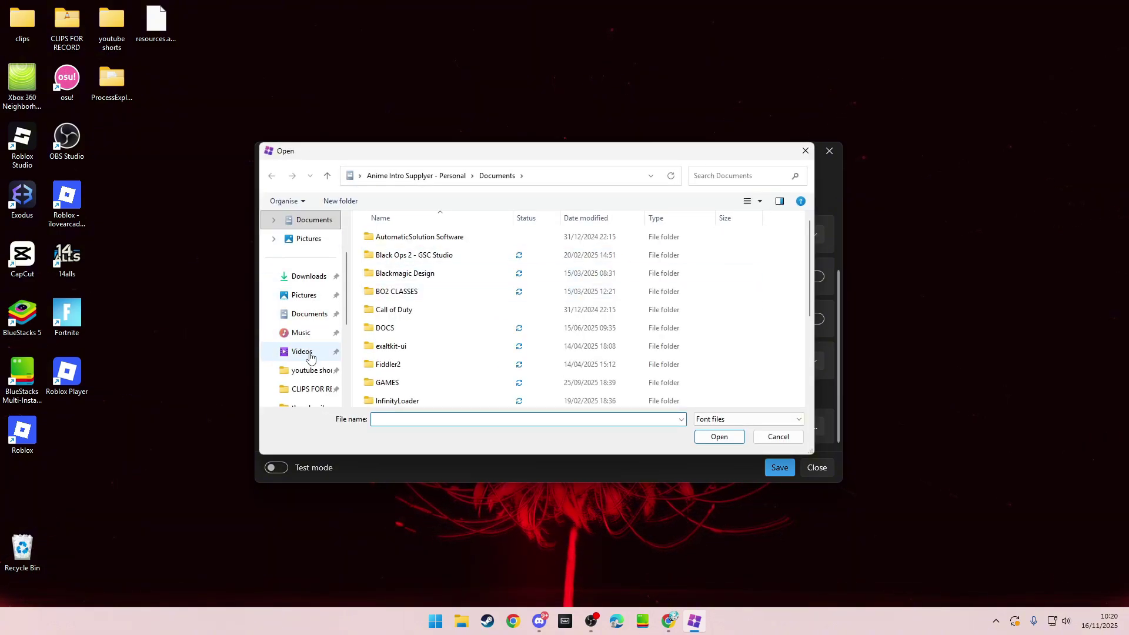
scroll(310, 294, "up", 2)
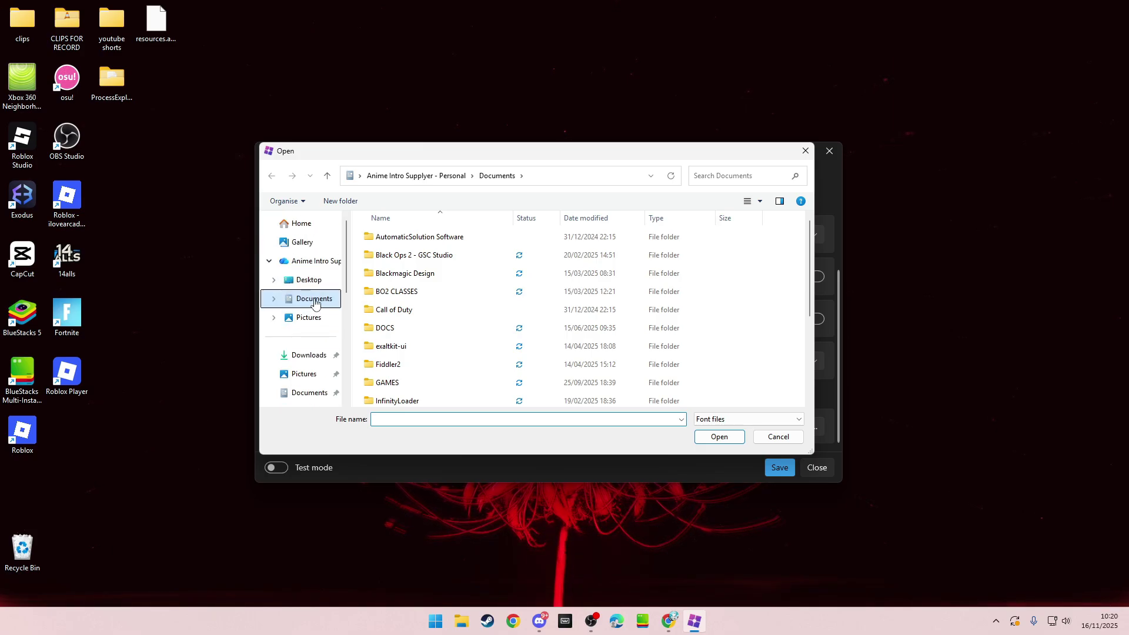
left_click(309, 280)
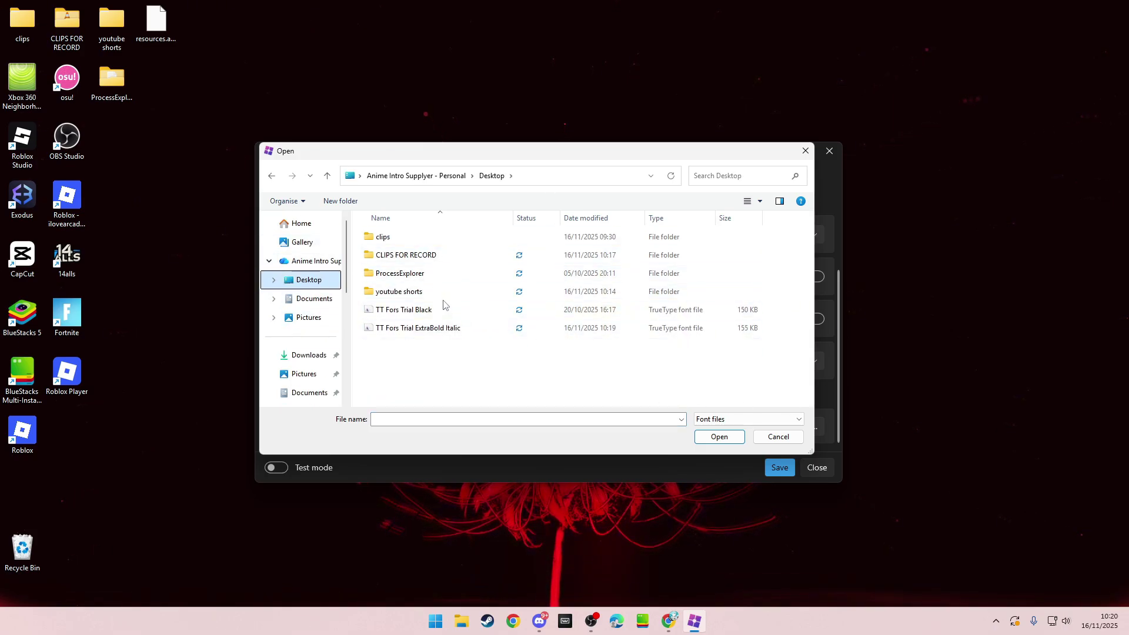
left_click(406, 309)
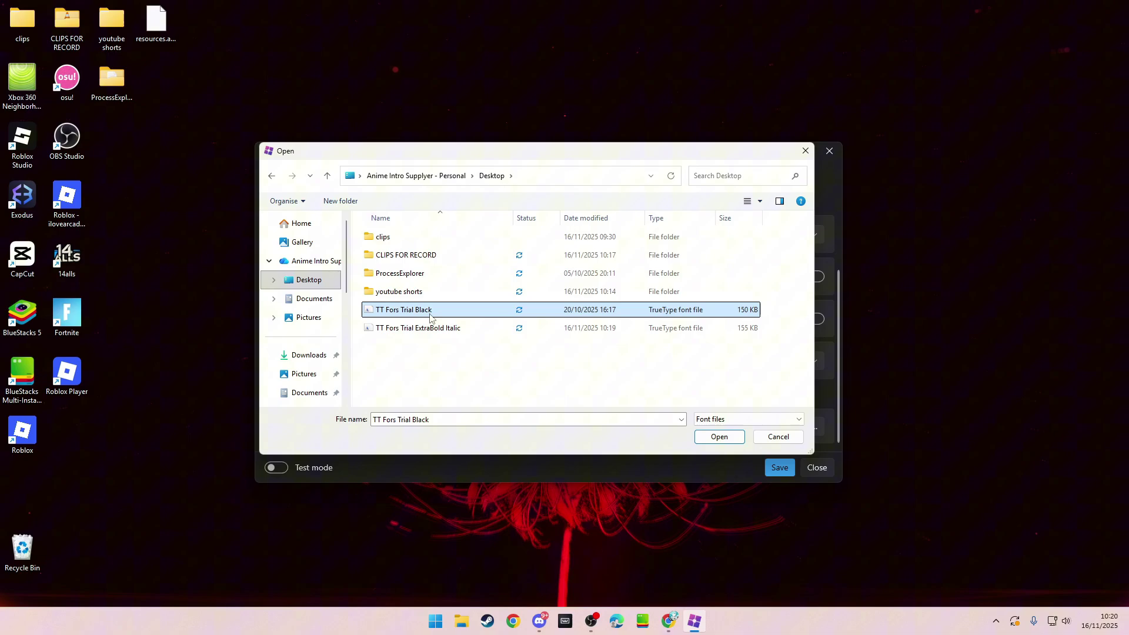
left_click(420, 327)
left_click(719, 436)
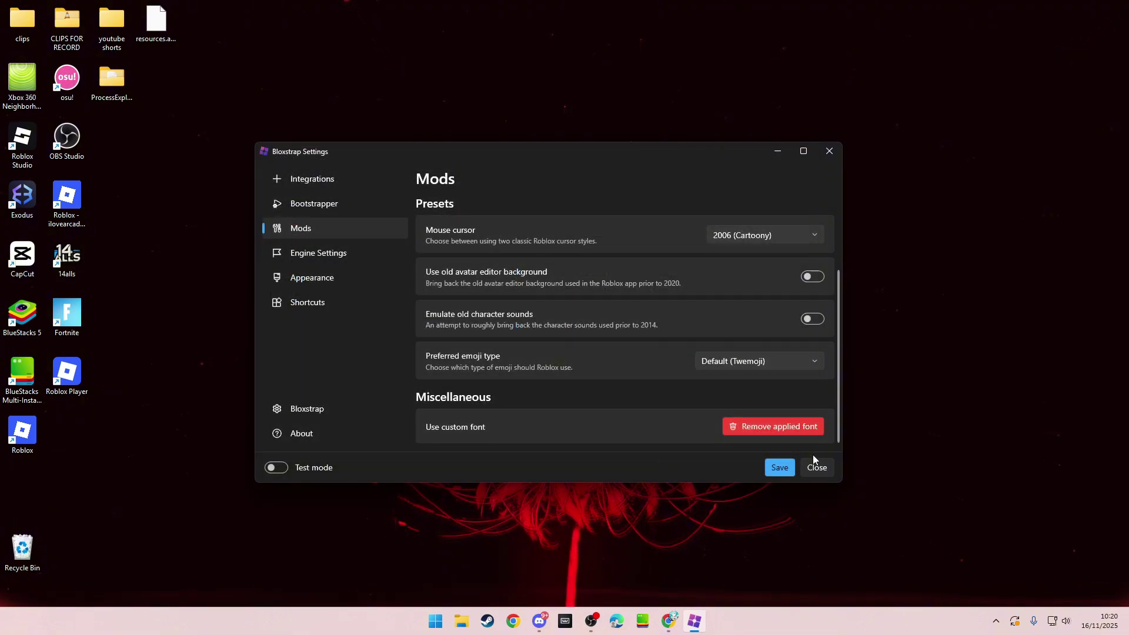
- Set the mouse cursor preset to 2013 (Angular)
scroll(550, 332, "up", 2)
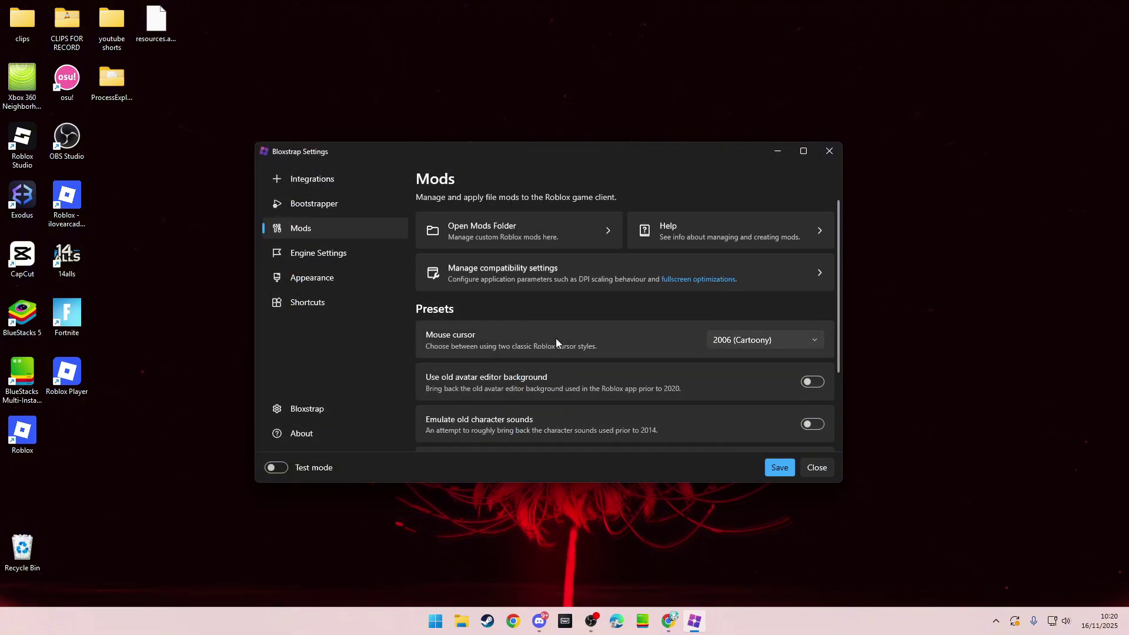
scroll(556, 337, "down", 2)
scroll(554, 335, "up", 1)
left_click(755, 263)
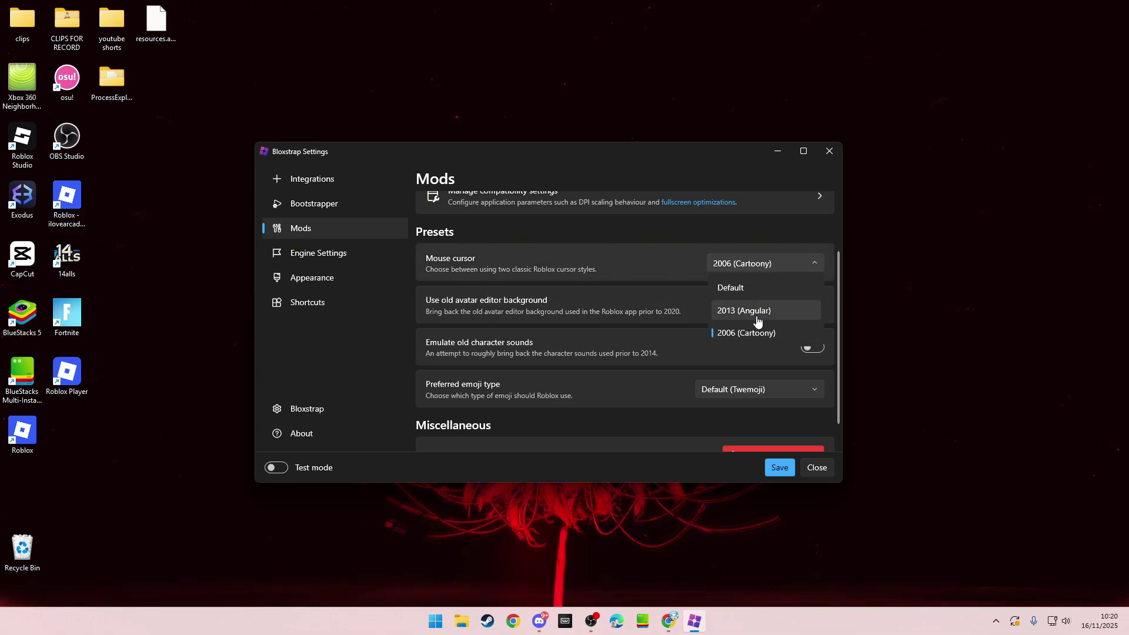
left_click(754, 316)
left_click(742, 265)
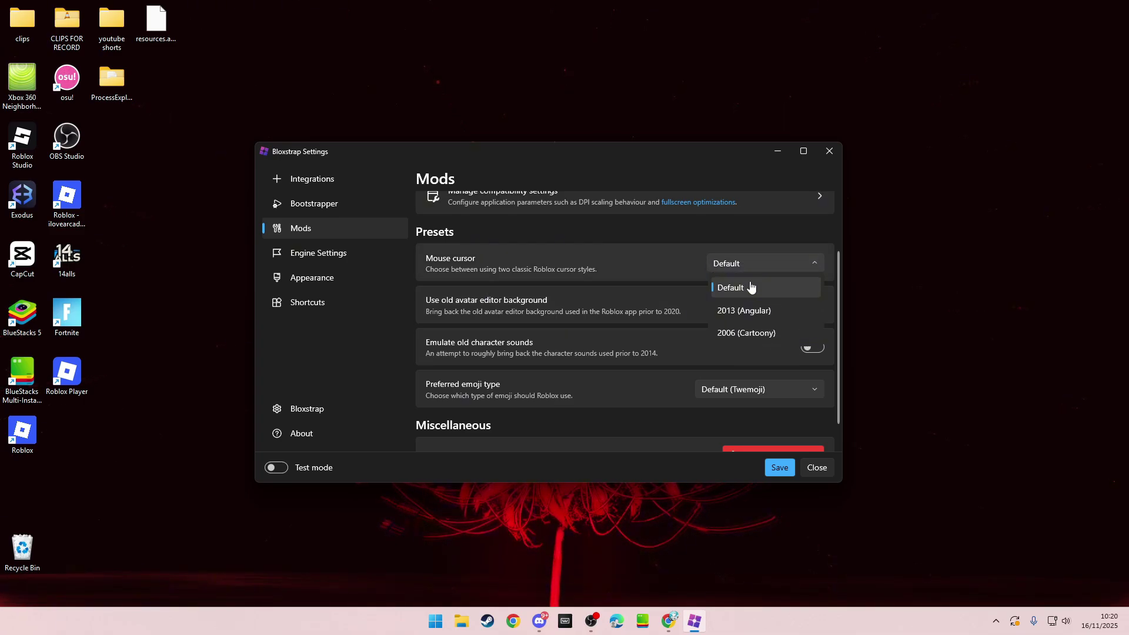
left_click(746, 281)
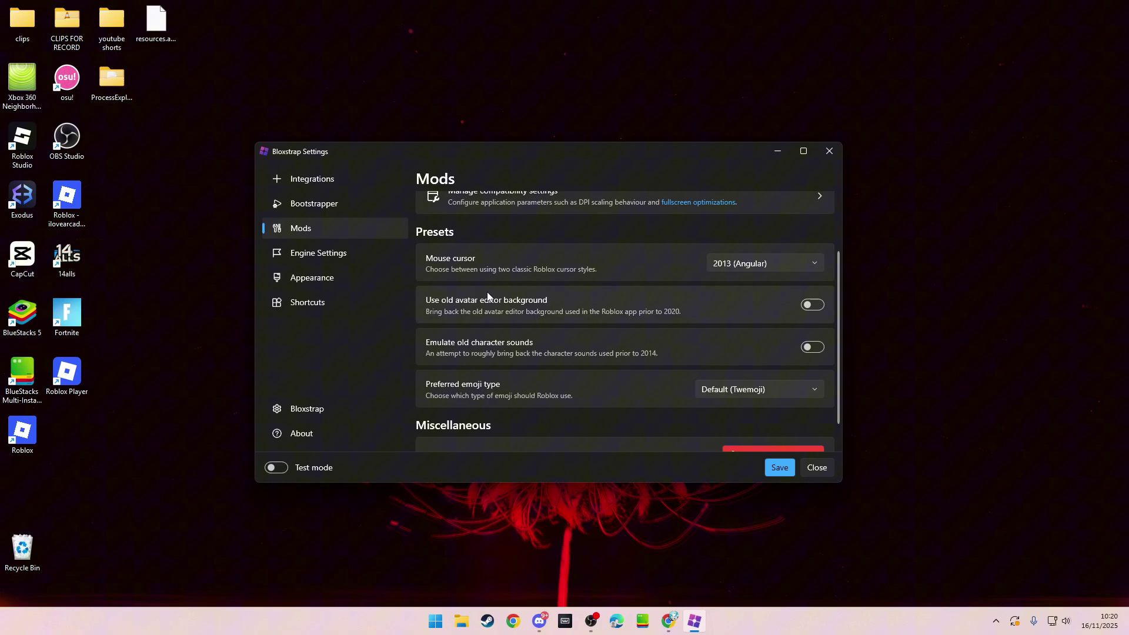
- Save the mod settings and close the Bloxstrap settings window
scroll(472, 347, "down", 1)
scroll(588, 364, "up", 3)
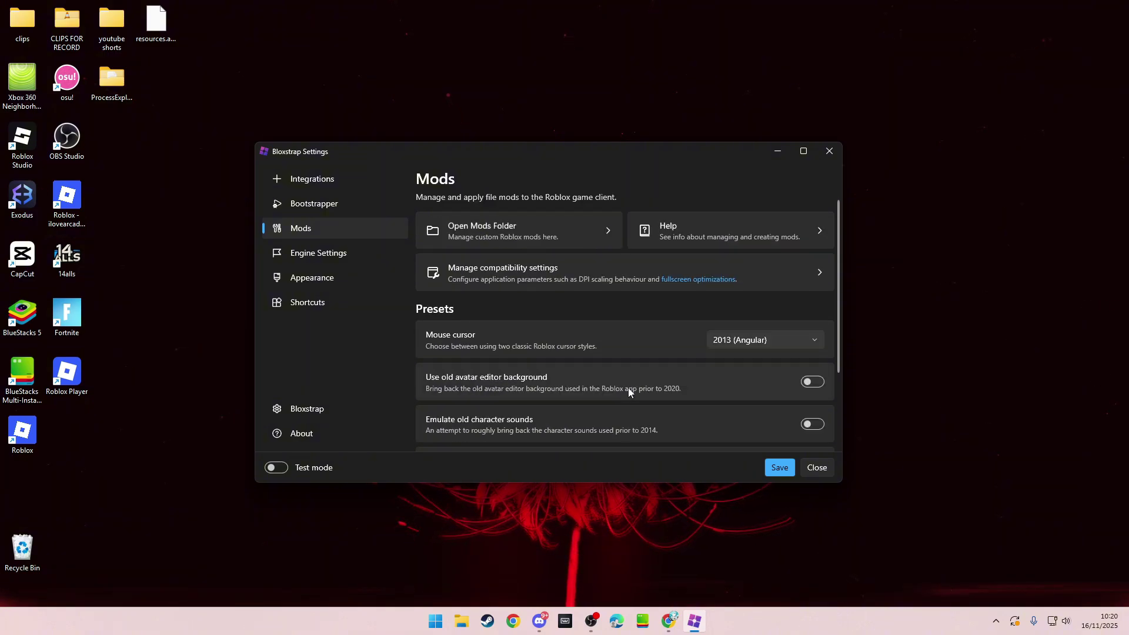
scroll(631, 317, "down", 2)
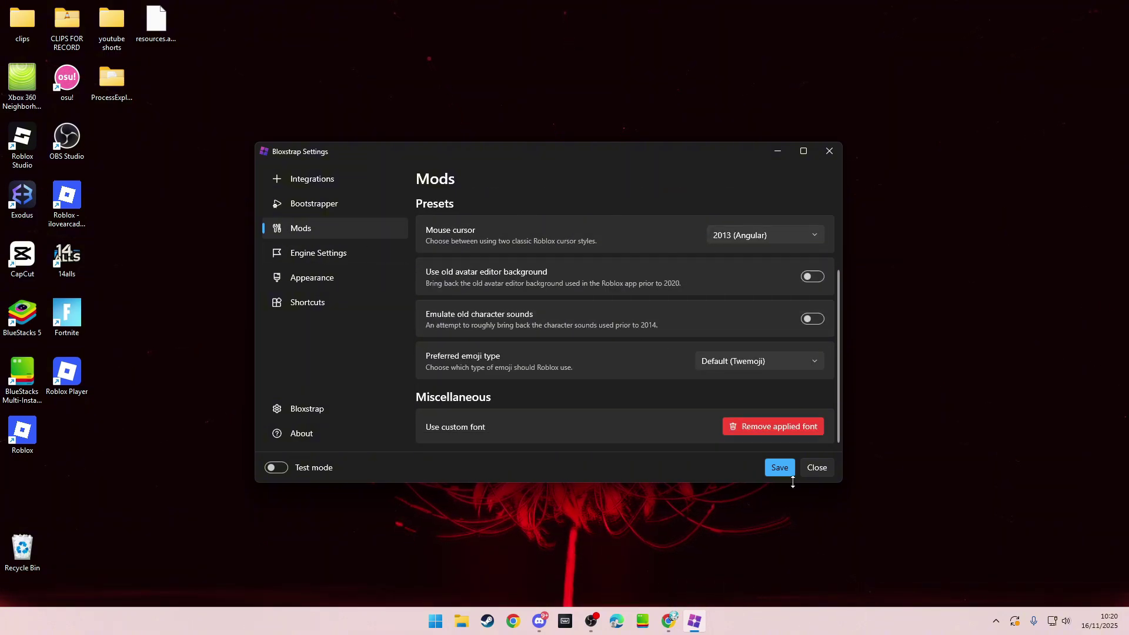
left_click(780, 468)
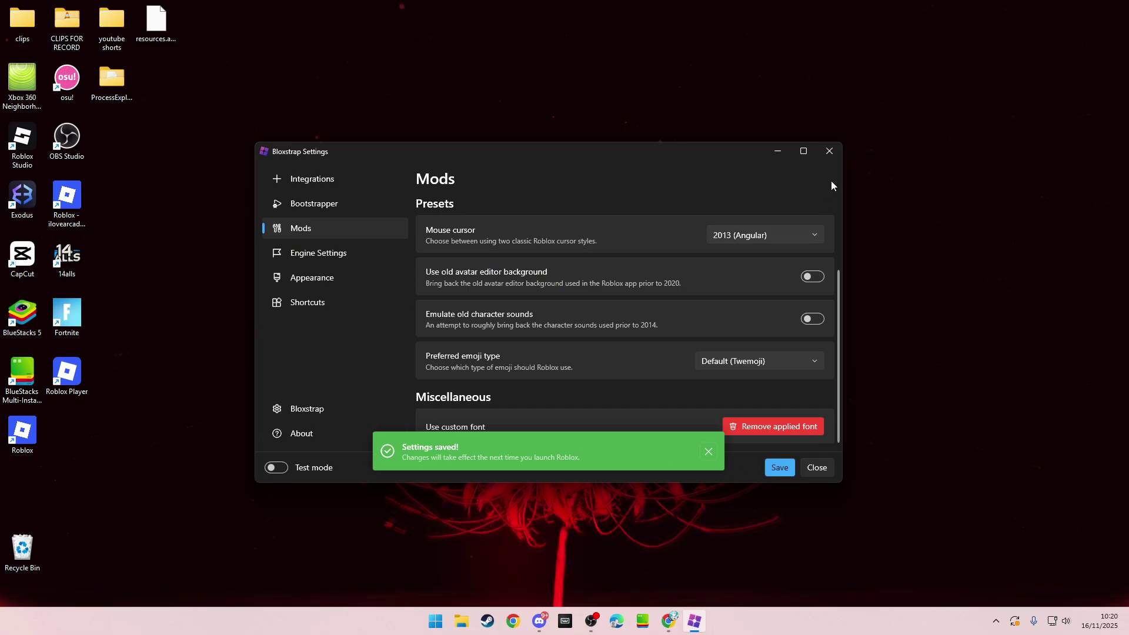
left_click(827, 152)
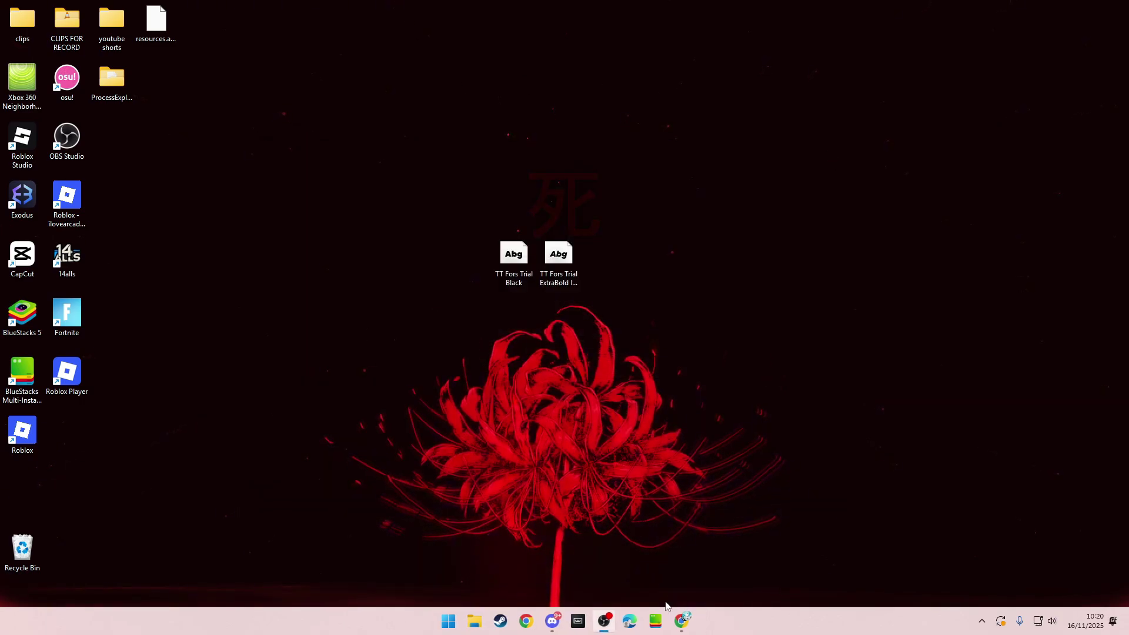
- Switch to the browser and join the private server "720" of Steal a Brainrot, opening it with Bloxstrap
left_click(682, 621)
left_click(94, 11)
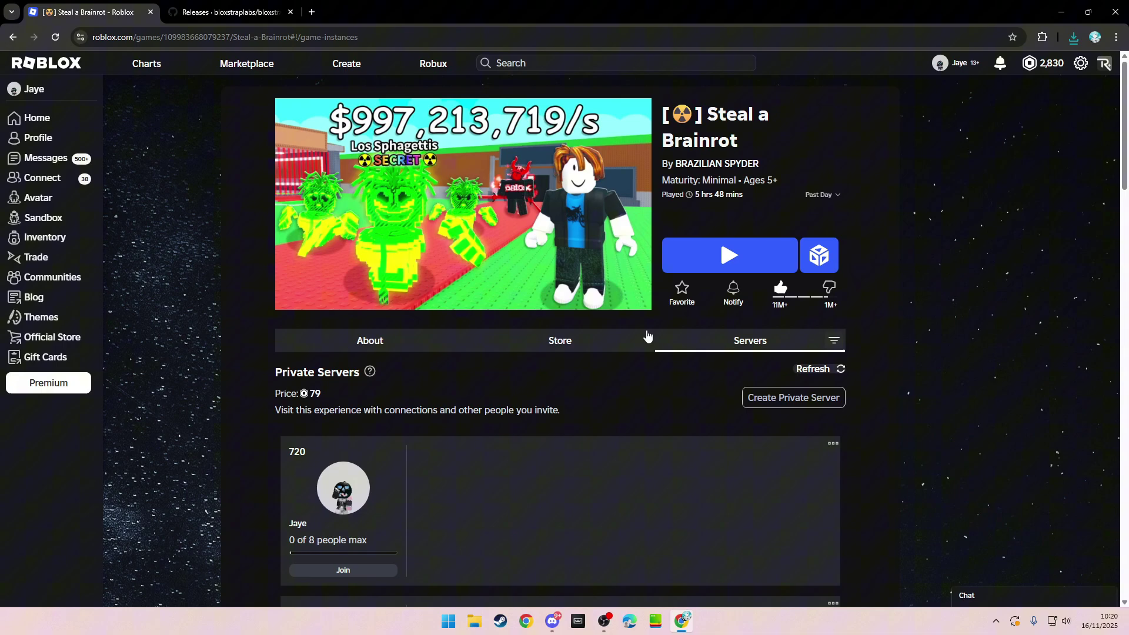
scroll(647, 336, "down", 3)
left_click(343, 393)
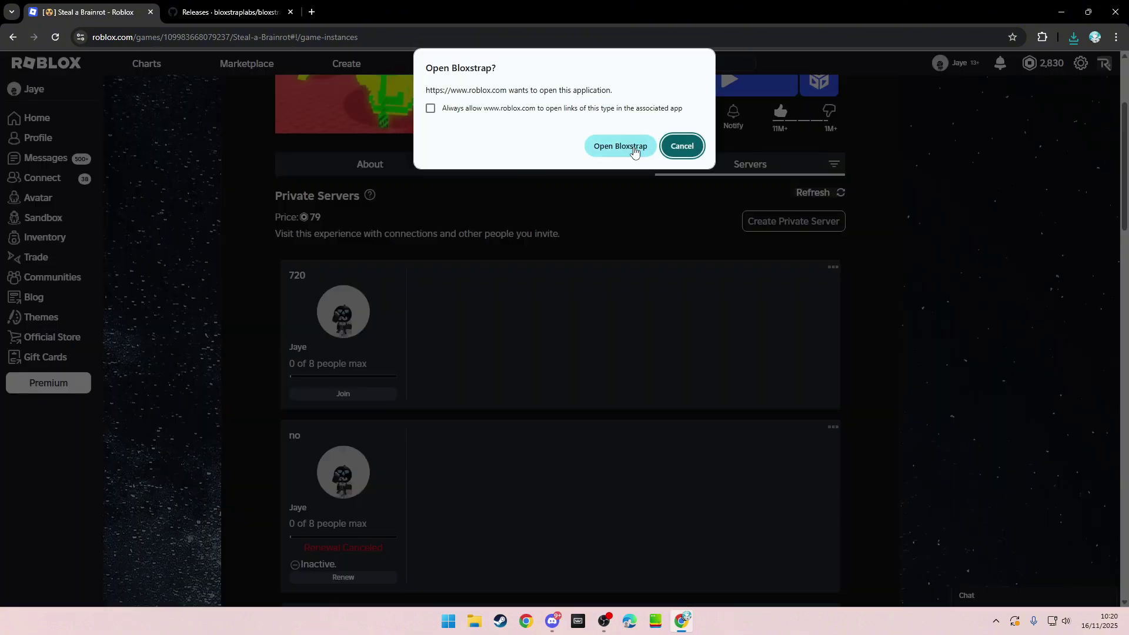
left_click(621, 146)
left_click(1088, 12)
left_click(894, 167)
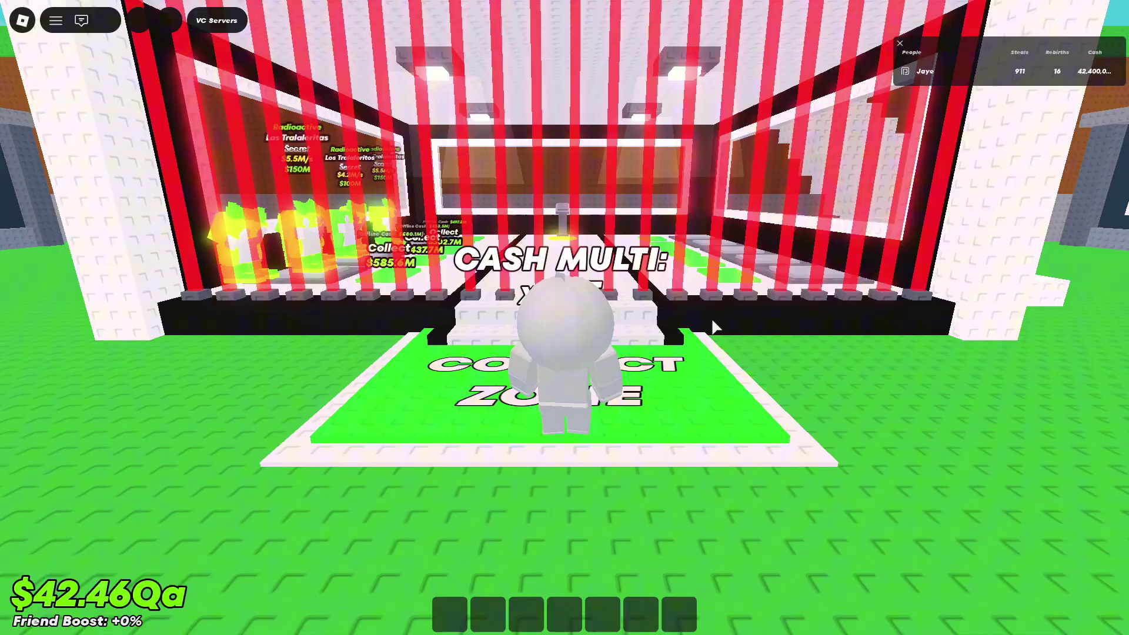
- Move the character in and around the base to examine the custom font on the in-game signs and labels
key("w")
right_click(699, 328)
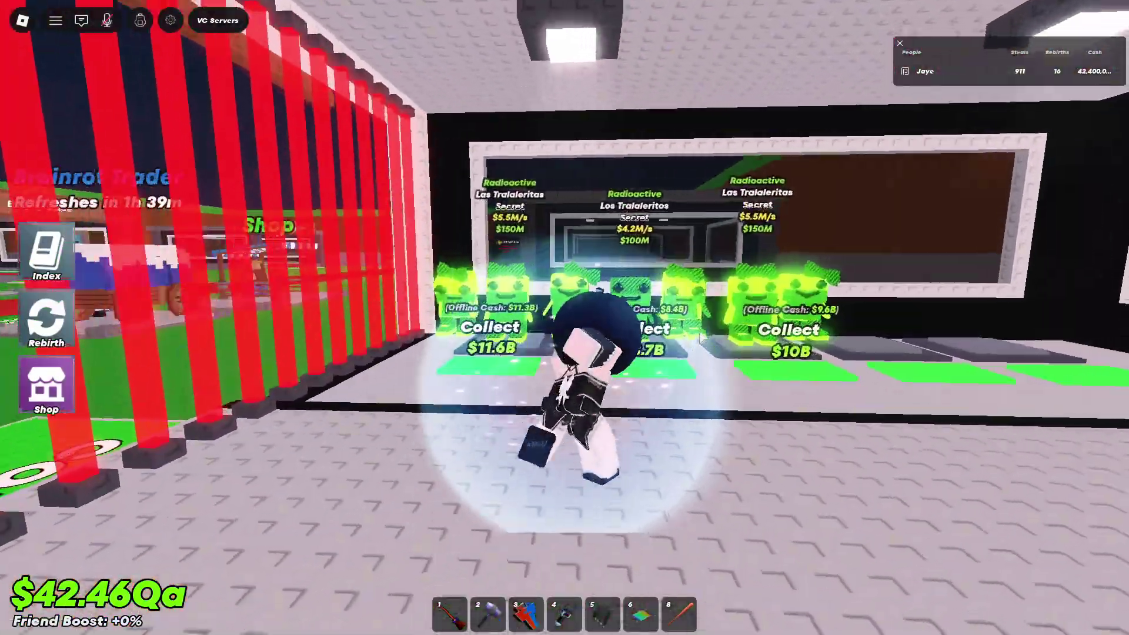
key("w")
key("d")
right_click(661, 236)
scroll(661, 237, "down", 4)
scroll(658, 229, "down", 10)
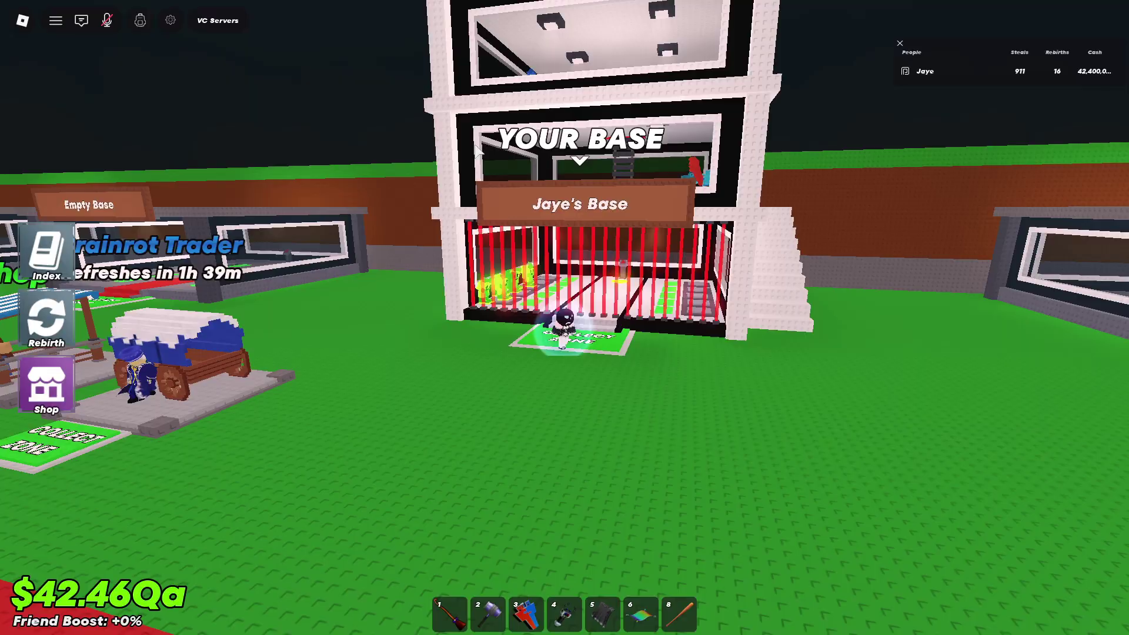
right_click(698, 262)
key("d")
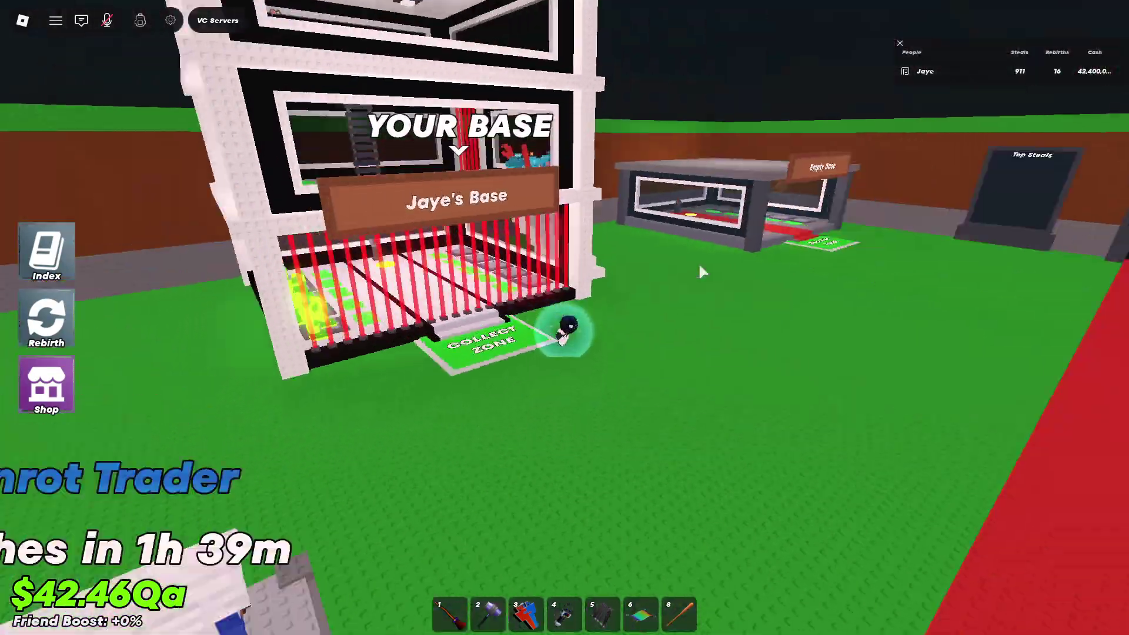
scroll(699, 263, "down", 3)
right_click(698, 262)
scroll(699, 262, "up", 5)
- Equip the tool in inventory slot 2, switch to slot 1 and use it while moving away from the base
key("2")
right_click(729, 379)
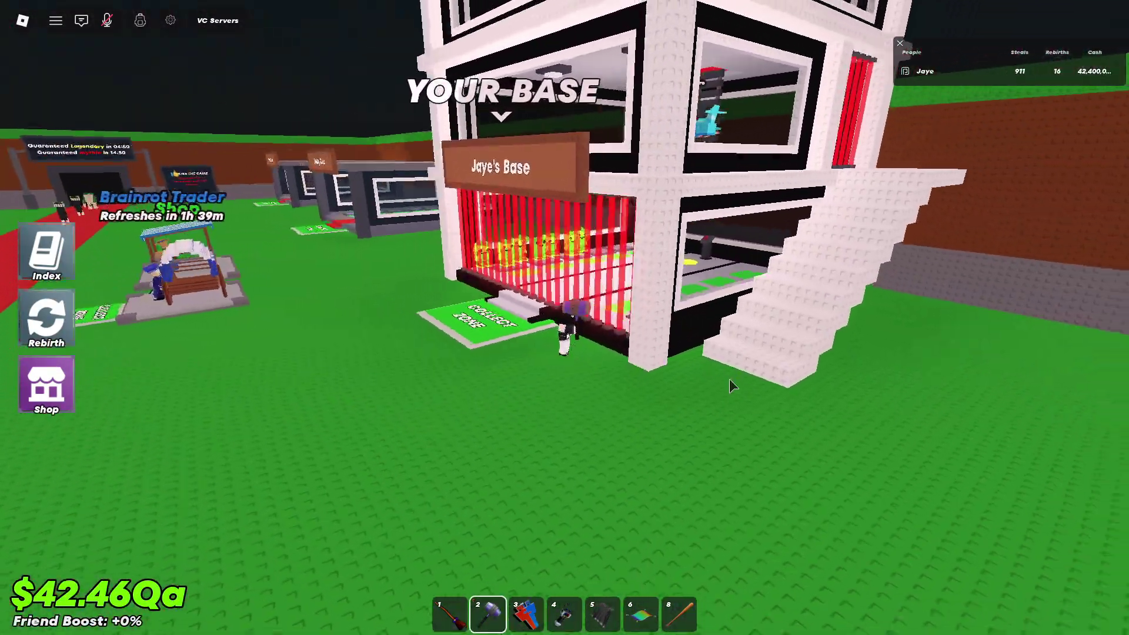
key("1")
left_click(729, 379)
key("s")
scroll(730, 380, "up", 3)
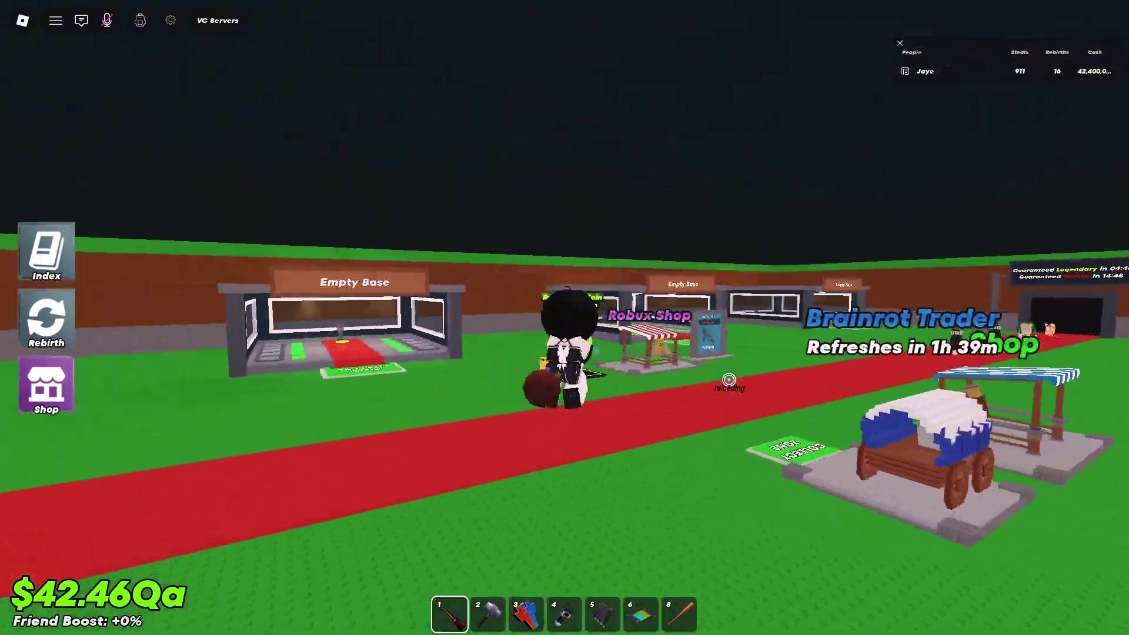
- Return inside the base, put away the slot 1 tool and collect cash from the characters' green pads
right_click(729, 380)
key("w")
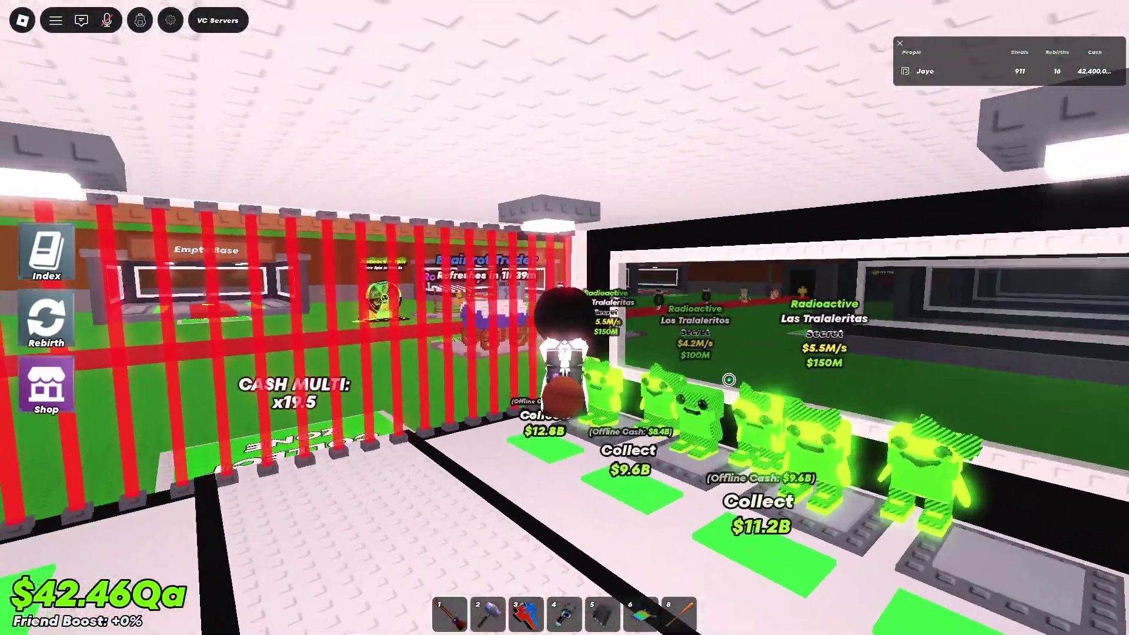
key("1")
right_click(729, 380)
key("w")
key("a")
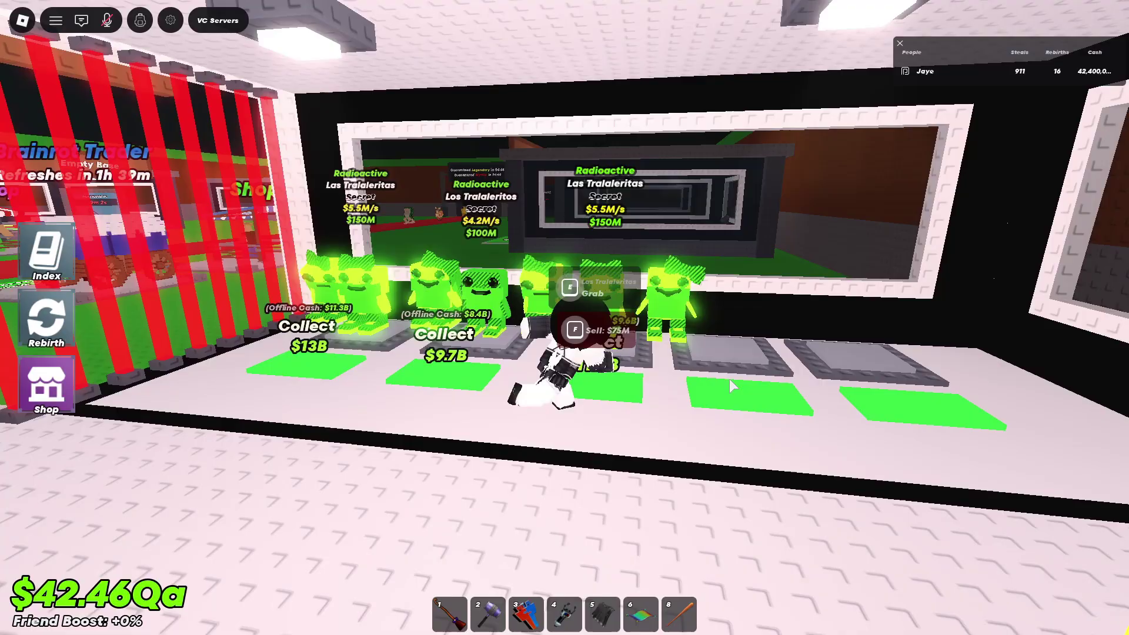
key("s")
- Equip the slot 2 hammer and swing it inside the base
key("2")
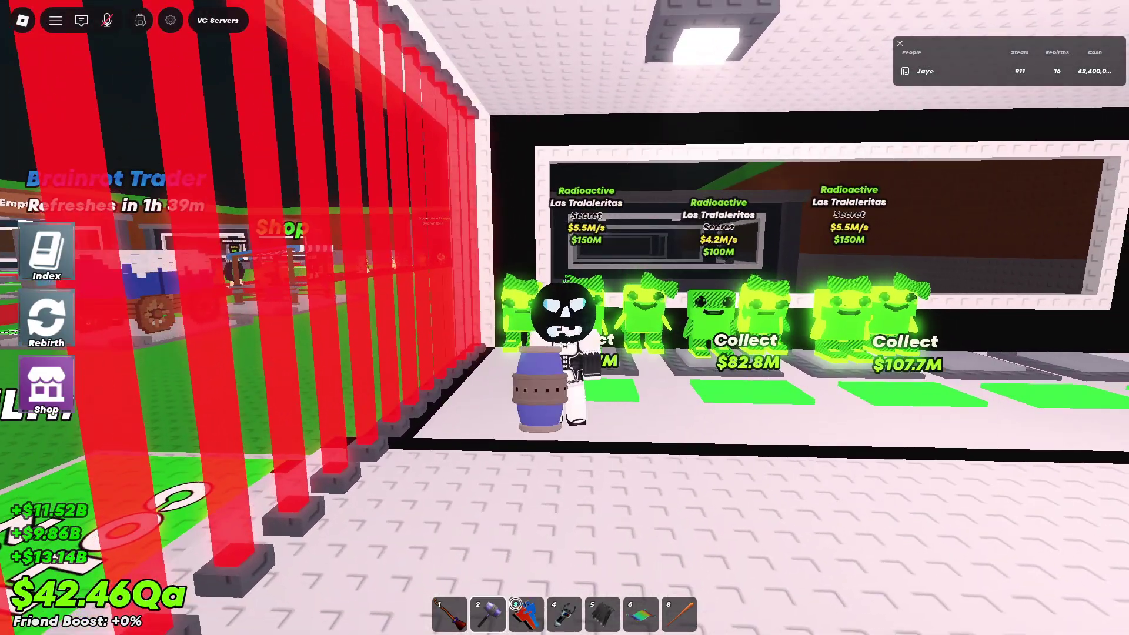
key("s")
left_click(623, 493)
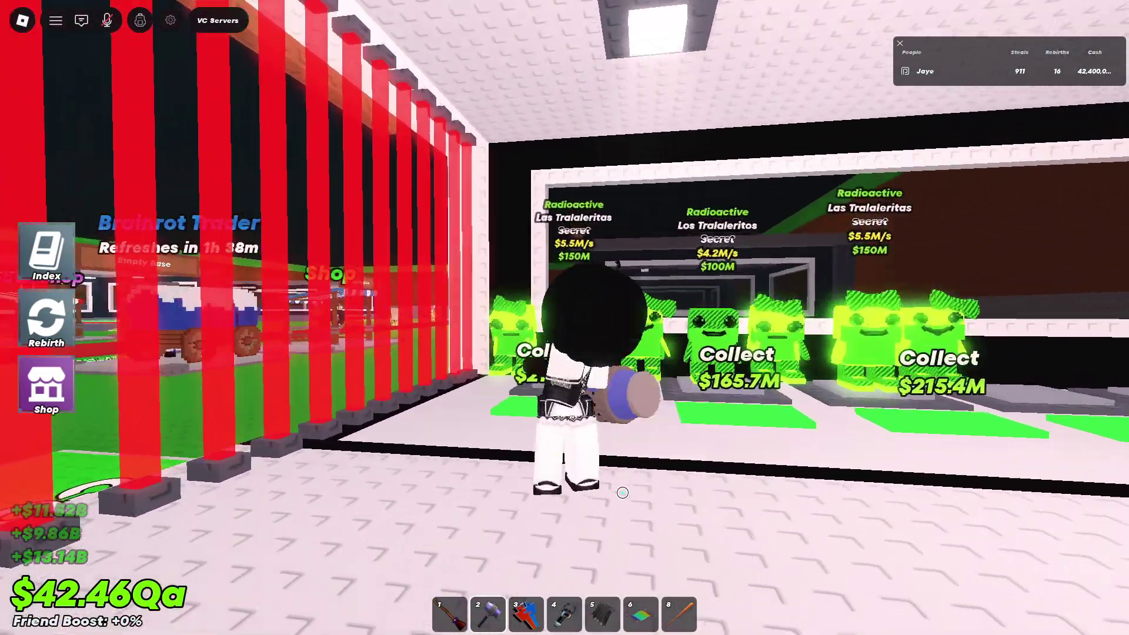
left_click(622, 493)
scroll(623, 493, "up", 3)
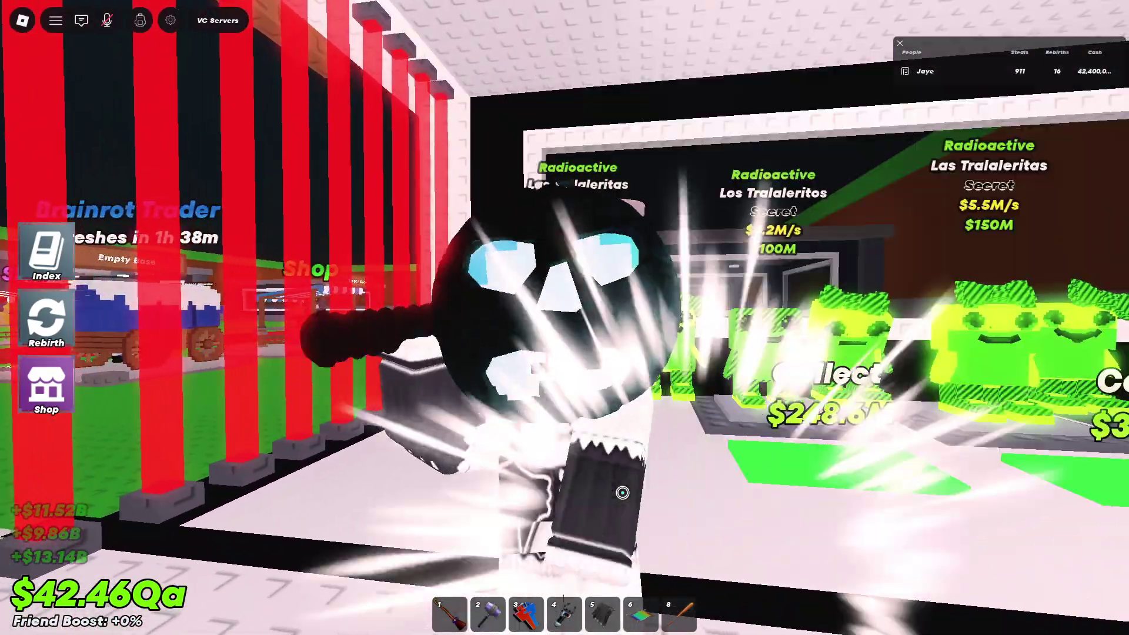